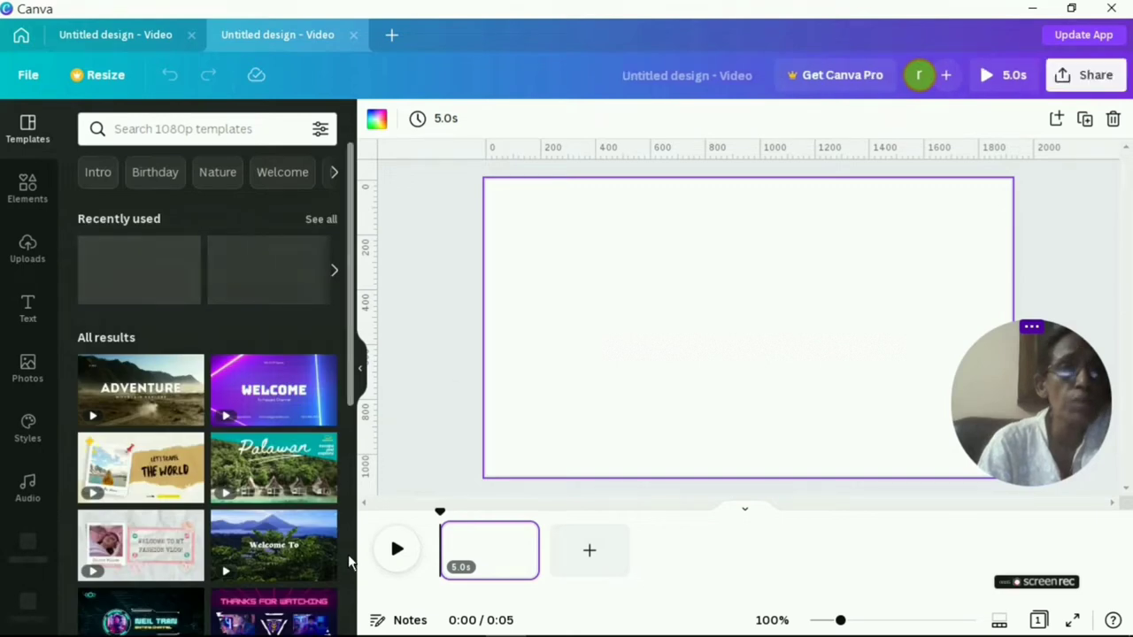
- Browse the video templates and apply the recently used "welcome!" beach template to the first page
scroll(348, 554, "down", 5)
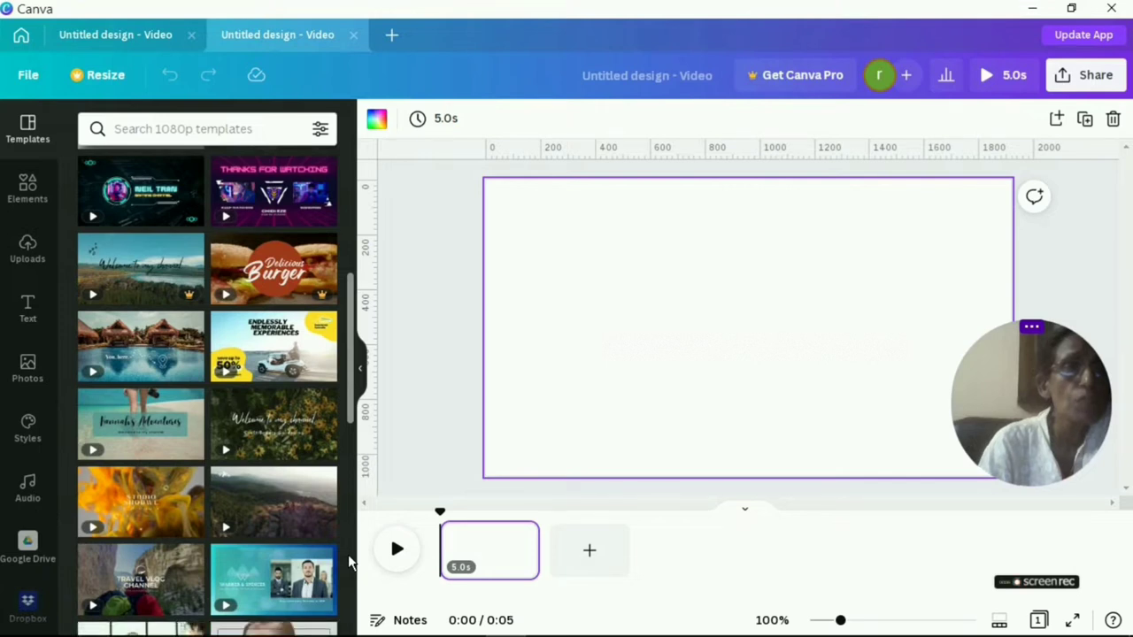
scroll(348, 554, "down", 5)
scroll(348, 554, "down", 5)
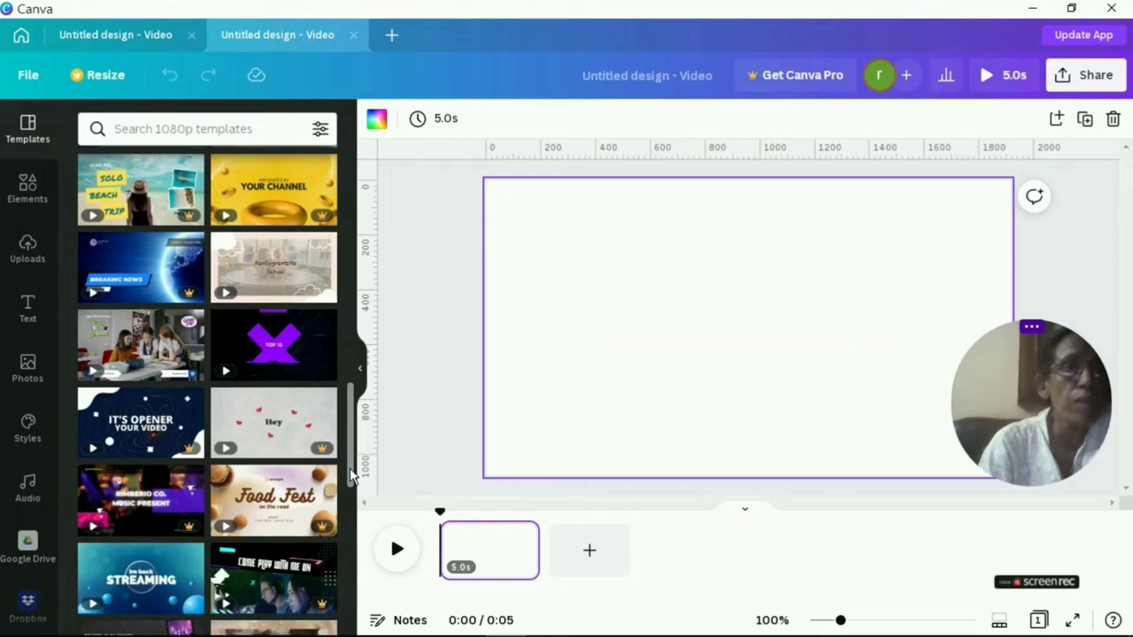
scroll(352, 486, "down", 1)
left_click_drag(352, 487, 361, 181)
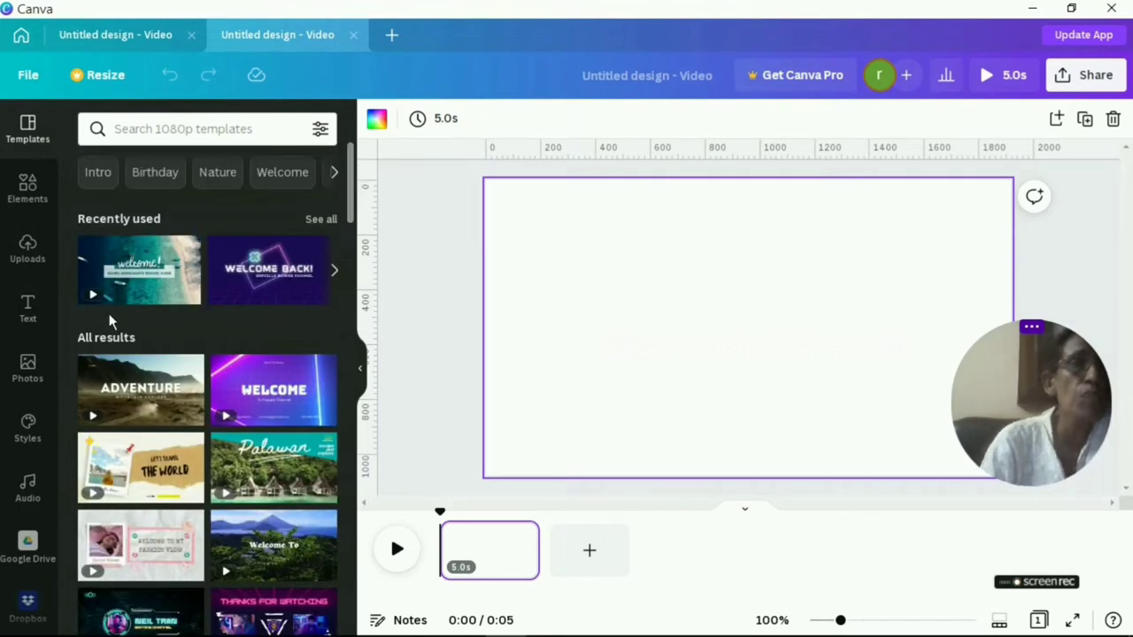
left_click(138, 274)
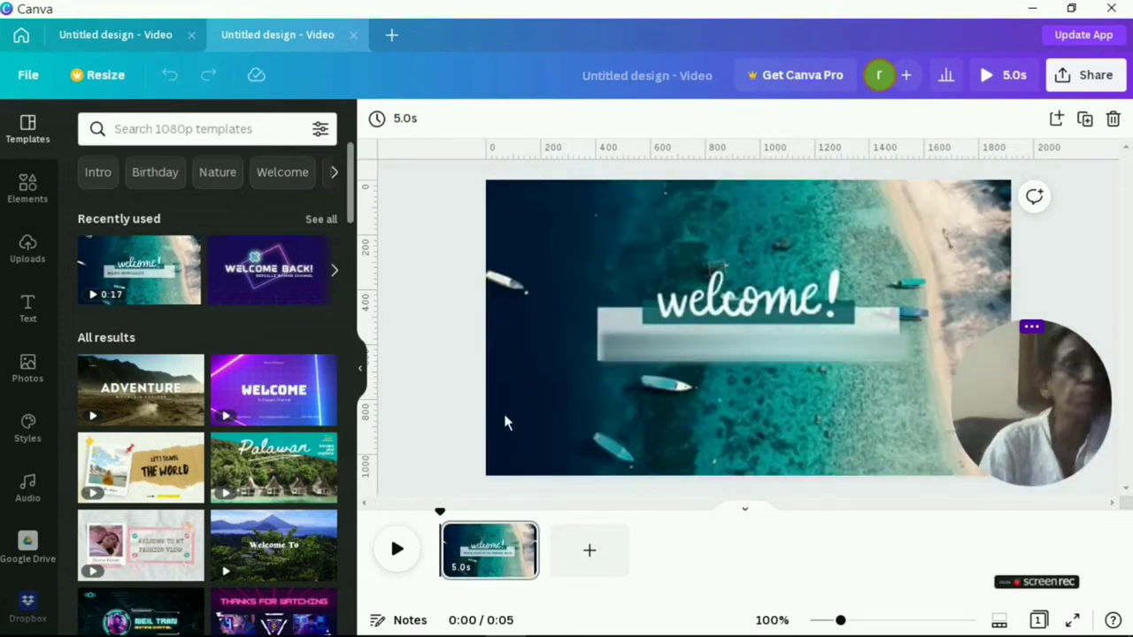
- Show the uploaded videos and trim the first page's duration to 9.1 s
left_click(29, 254)
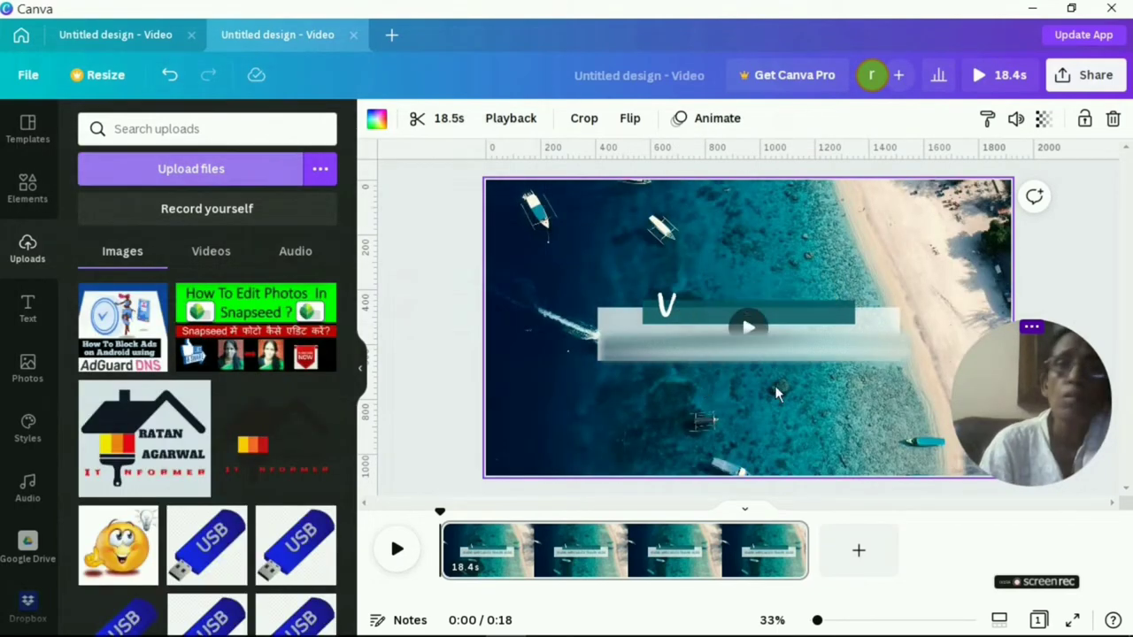
left_click(210, 252)
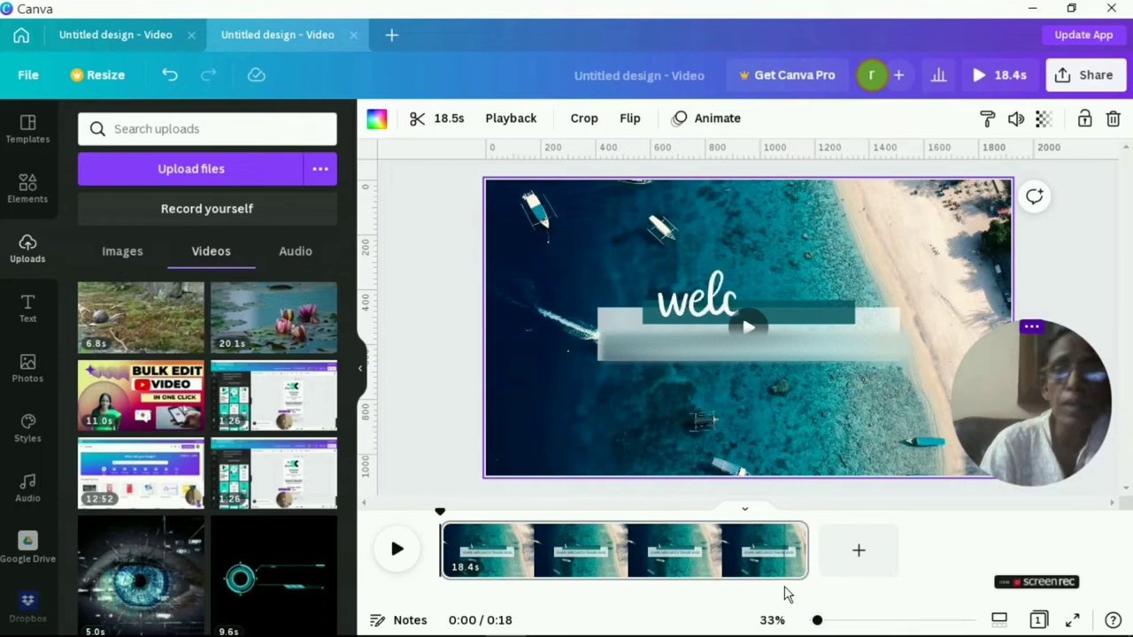
left_click_drag(808, 551, 620, 542)
- Add a second page and place the uploaded 20.1 s water-lily video on it
left_click(670, 550)
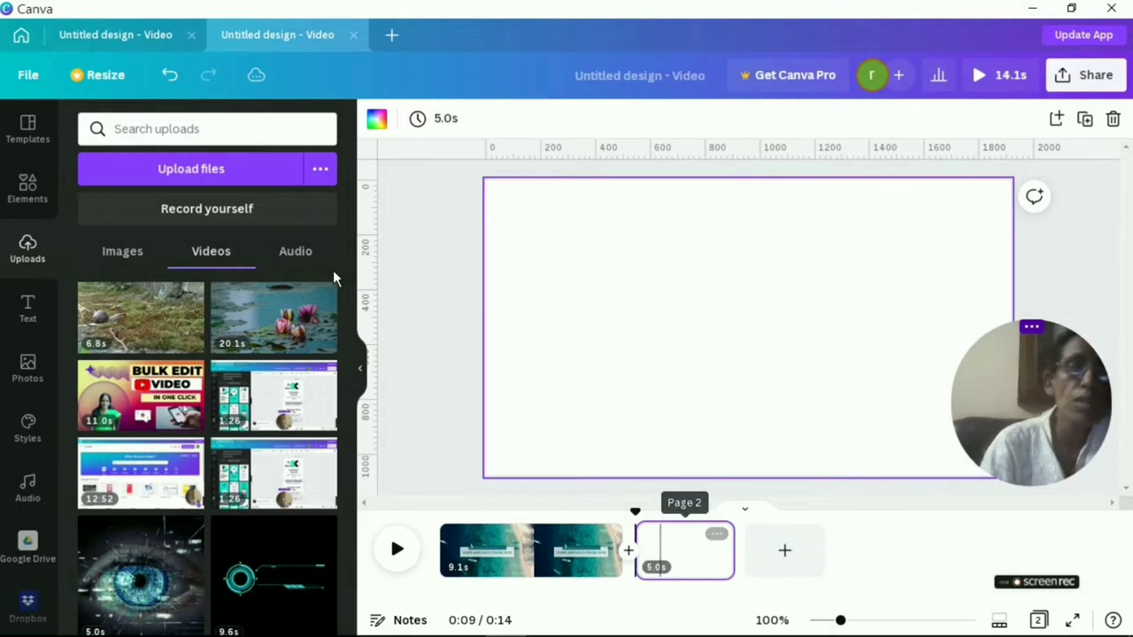
left_click(294, 332)
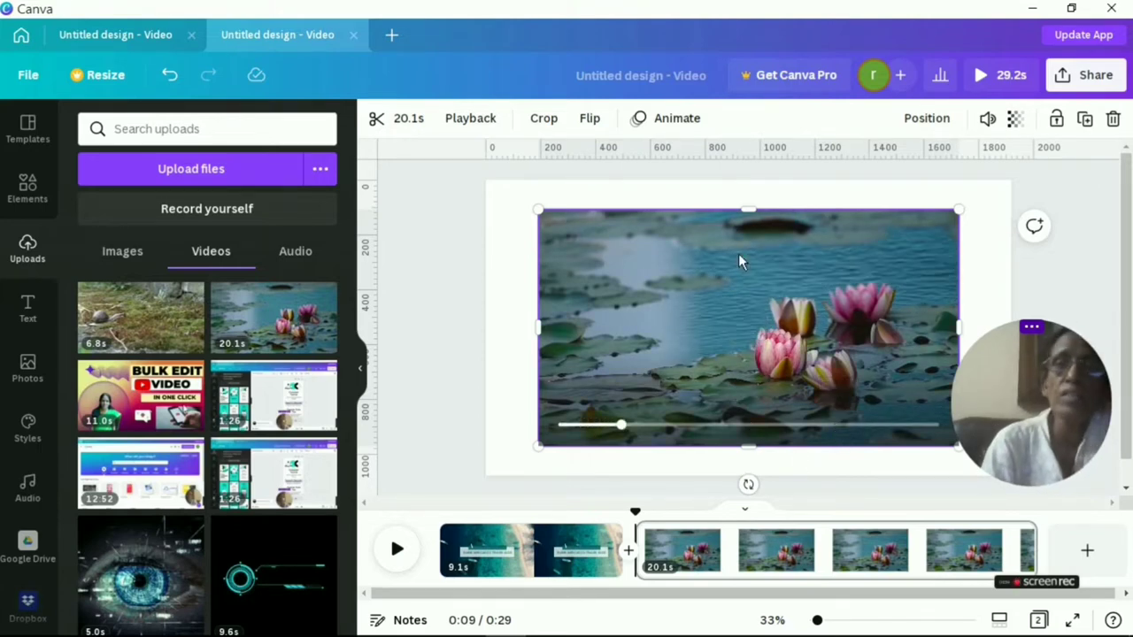
- Crop and stretch the water-lily video into a full-width band along the page's lower edge, starting about 420 px below the page top
left_click_drag(749, 212, 751, 285)
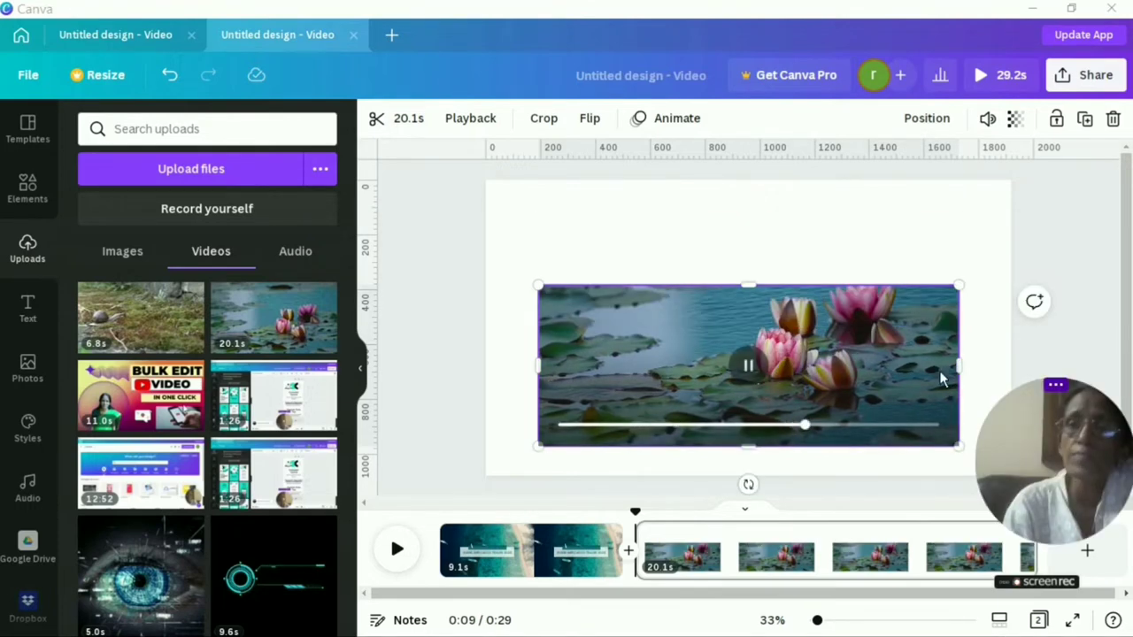
left_click_drag(960, 367, 1014, 370)
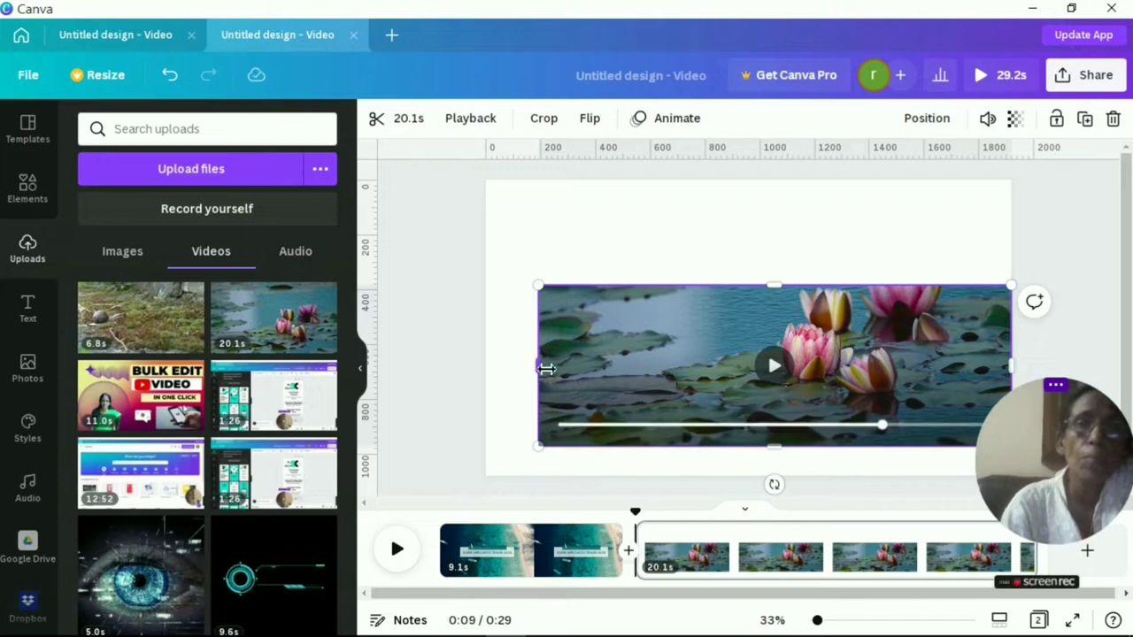
left_click_drag(546, 369, 488, 361)
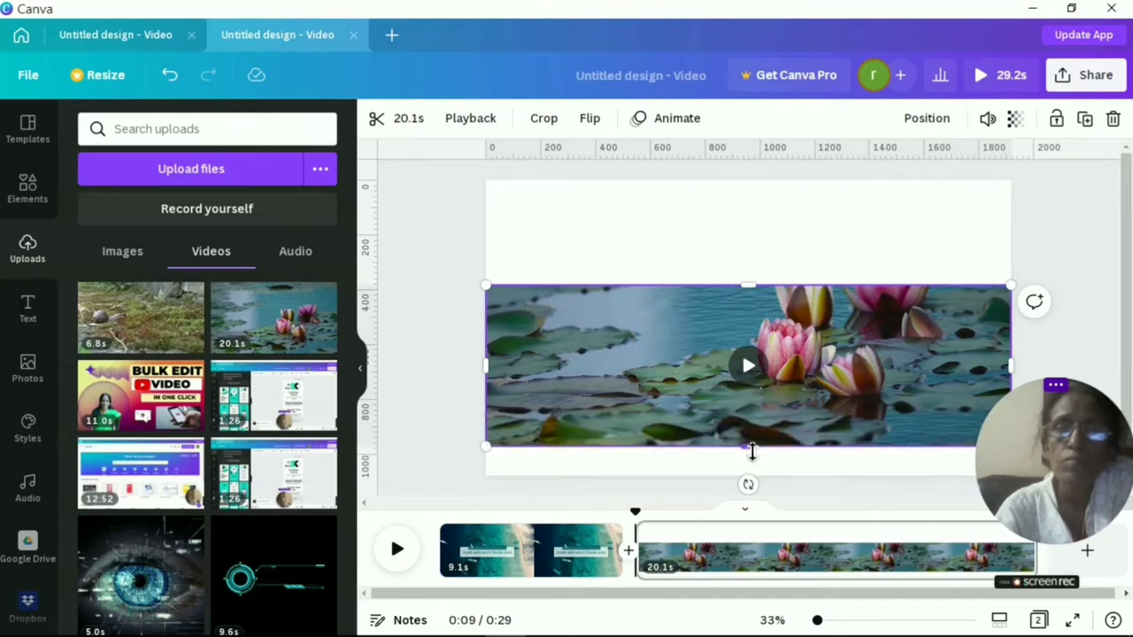
mouse_move(751, 451)
left_mouse_down()
mouse_move(751, 487)
mouse_move(754, 474)
left_mouse_up()
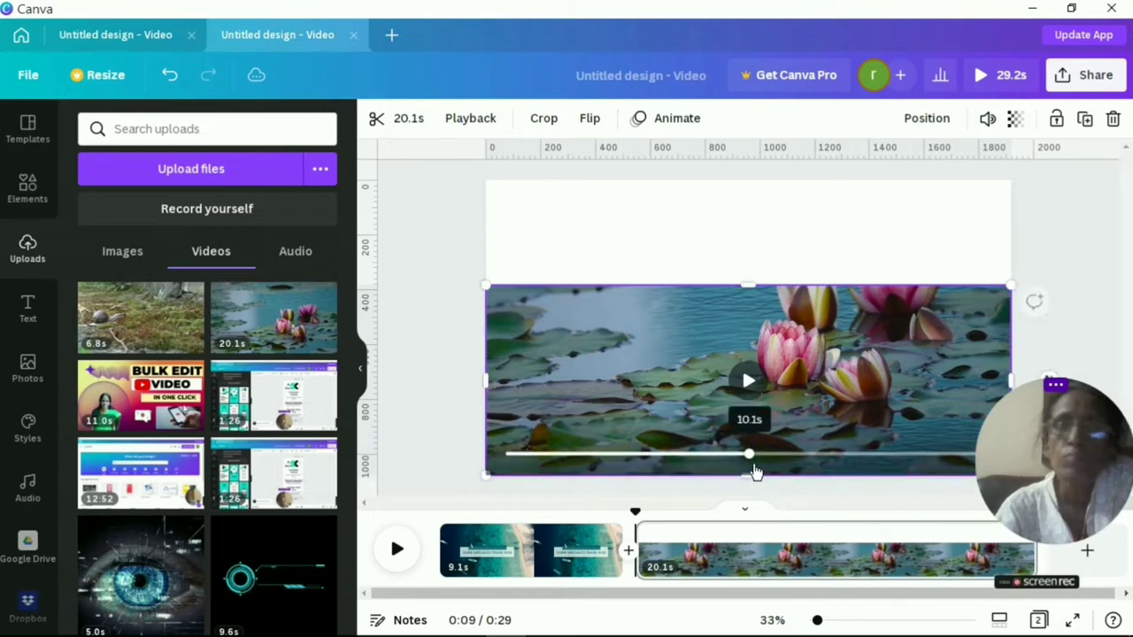
left_click_drag(747, 285, 747, 257)
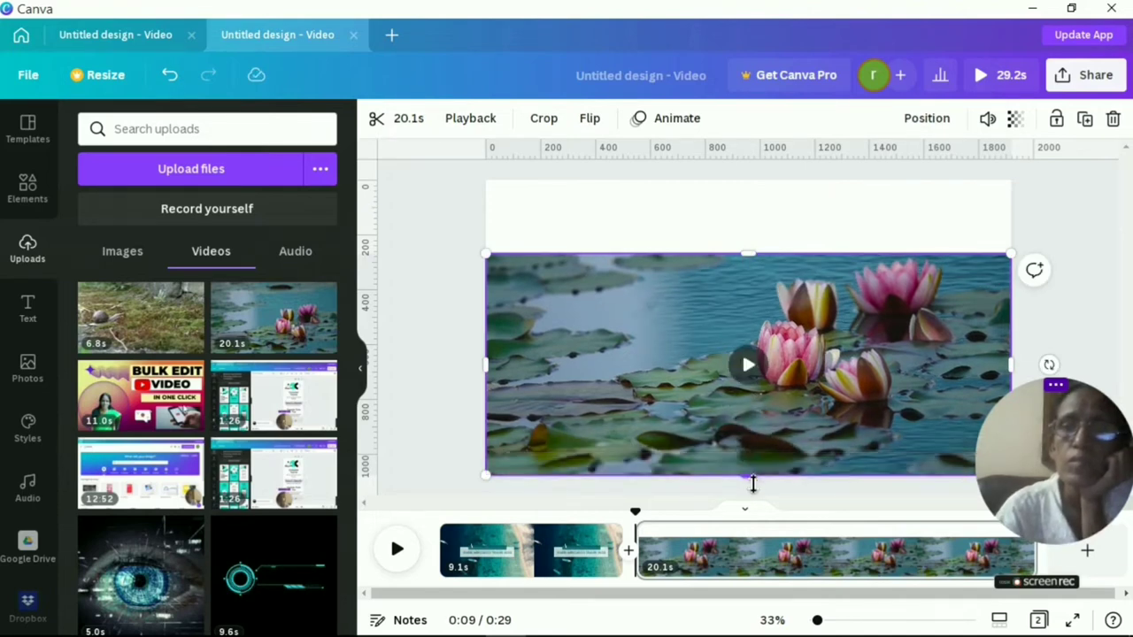
left_click_drag(748, 475, 748, 439)
left_click_drag(733, 283, 734, 330)
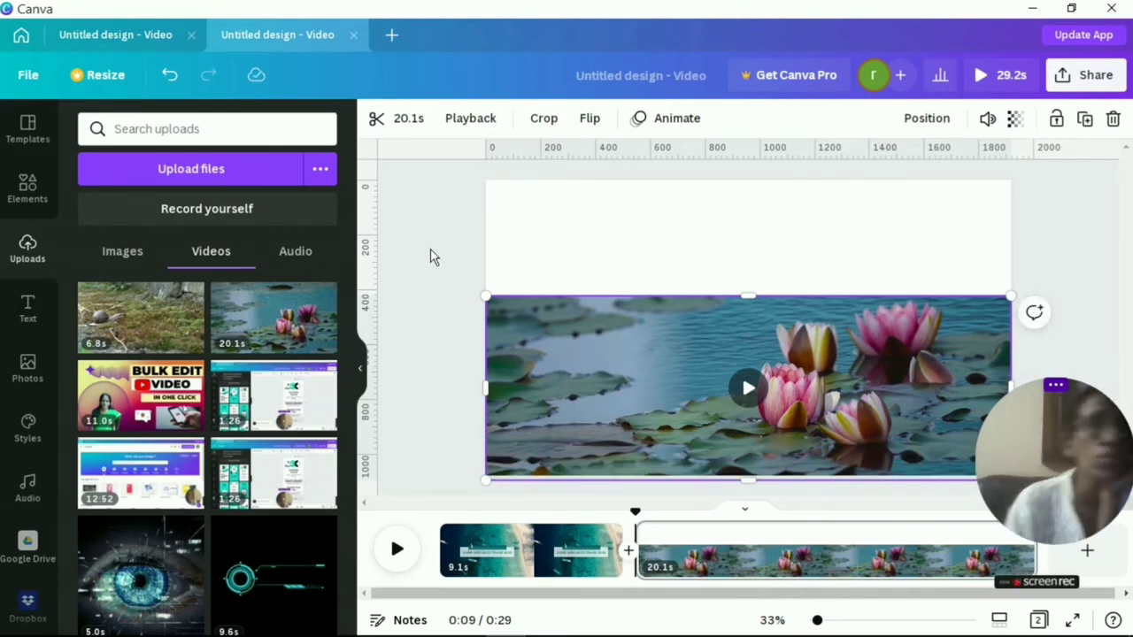
- Add the uploaded 6.8 s snail video and fit it as a full-width band from the page top down to the water-lily video
left_click(117, 328)
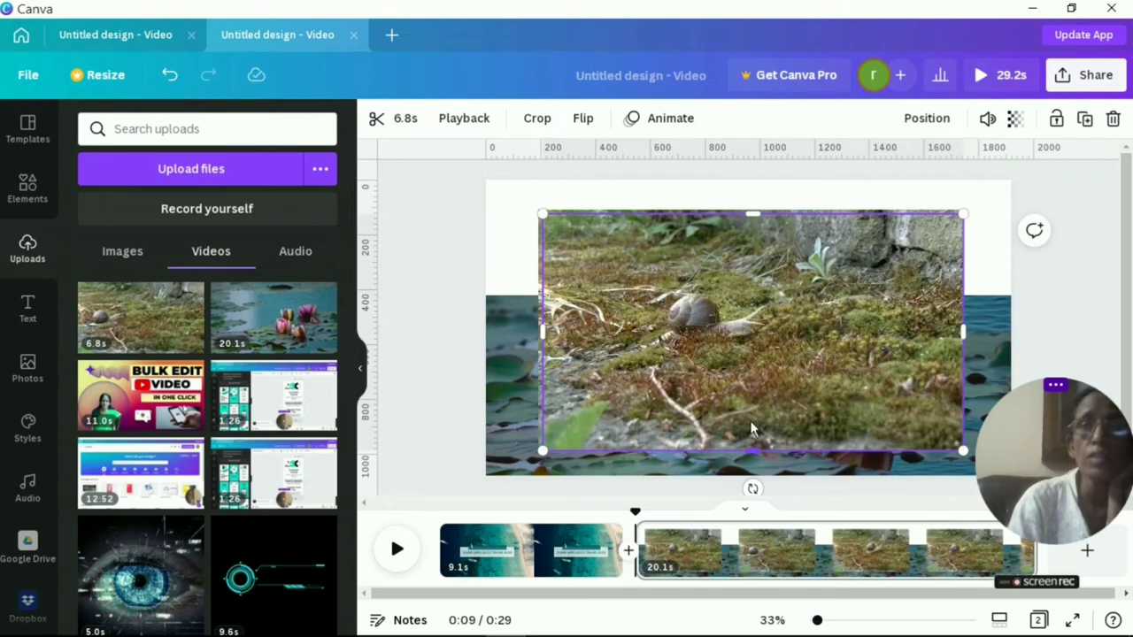
left_click_drag(756, 455, 754, 355)
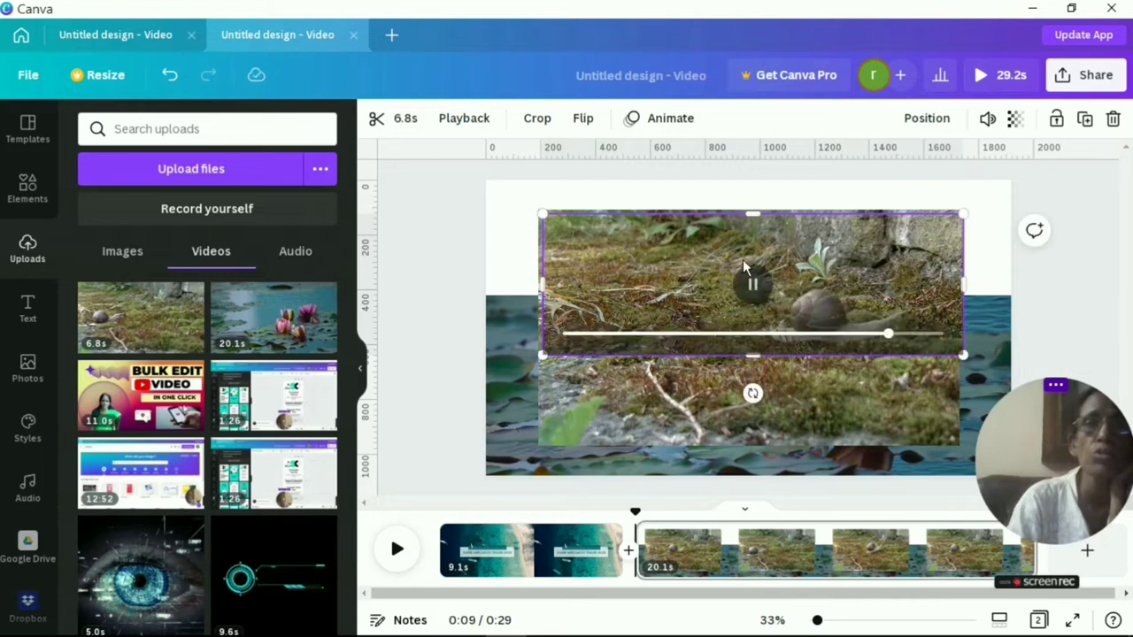
left_click_drag(743, 259, 682, 220)
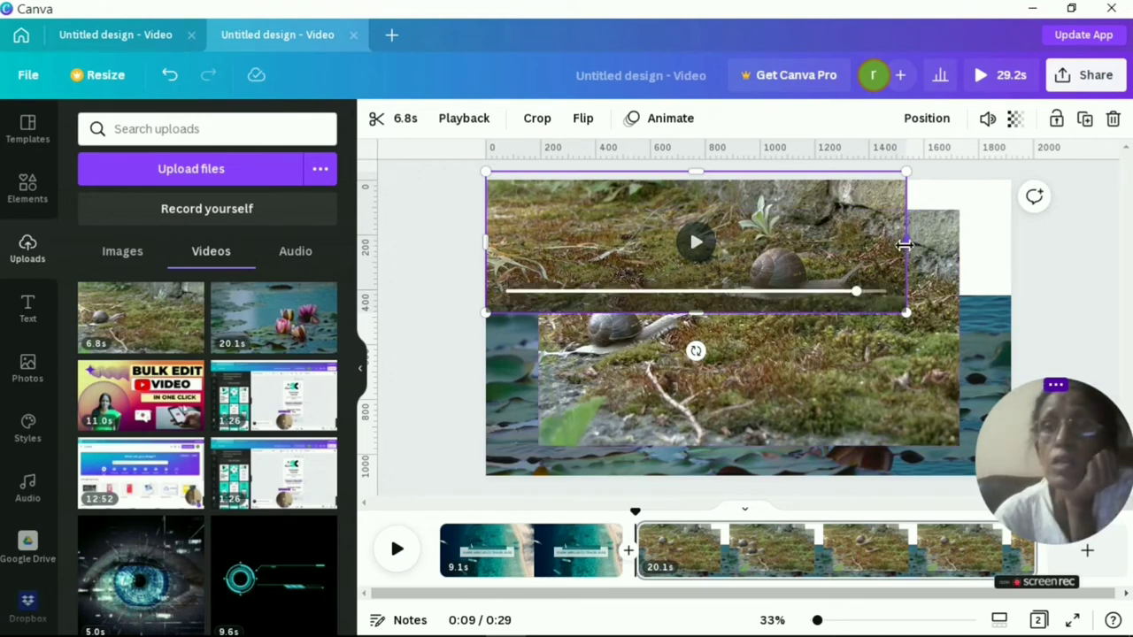
left_click_drag(907, 243, 1009, 239)
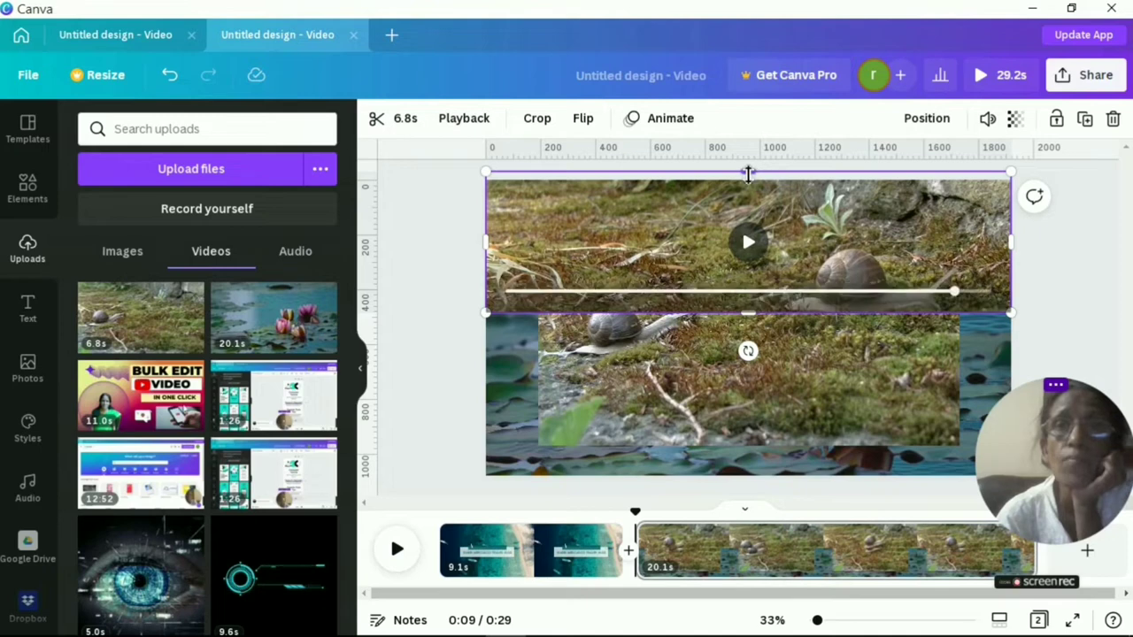
left_click_drag(748, 173, 749, 181)
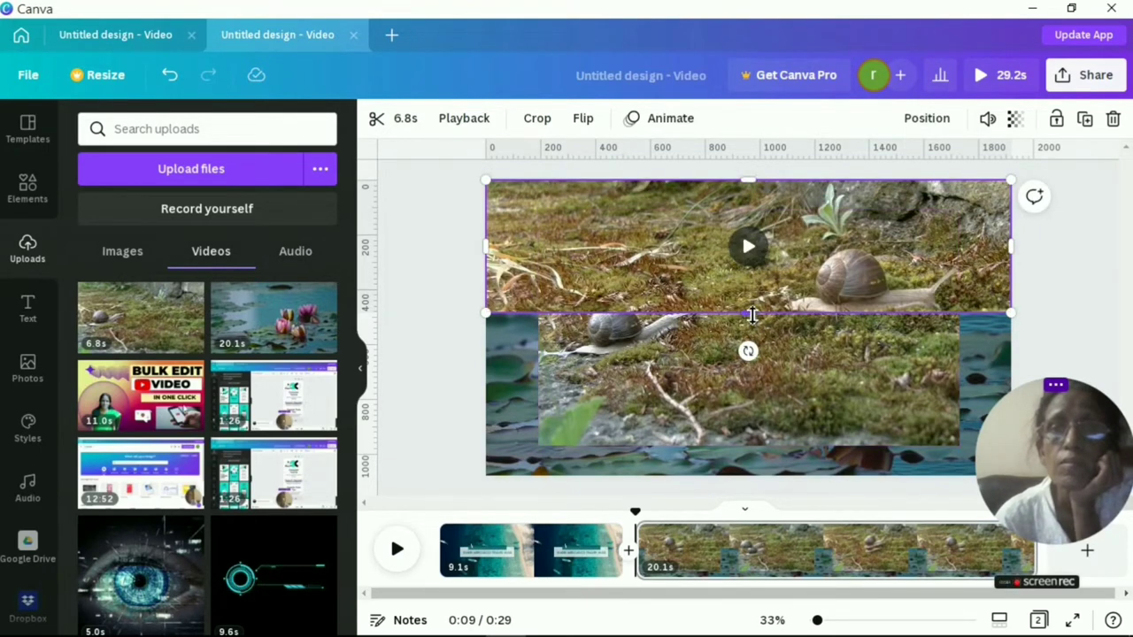
left_click_drag(750, 314, 751, 299)
- Delete the duplicate snail video, then crop the remaining one to about 355 px tall and align it with the page's top edge
left_click(734, 373)
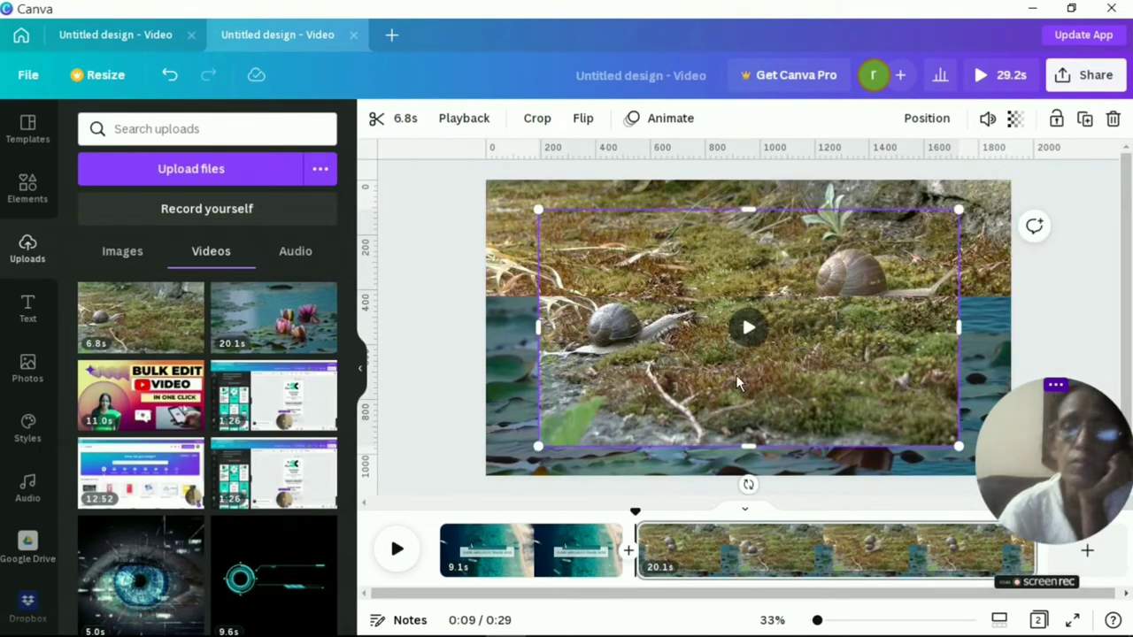
key("Delete")
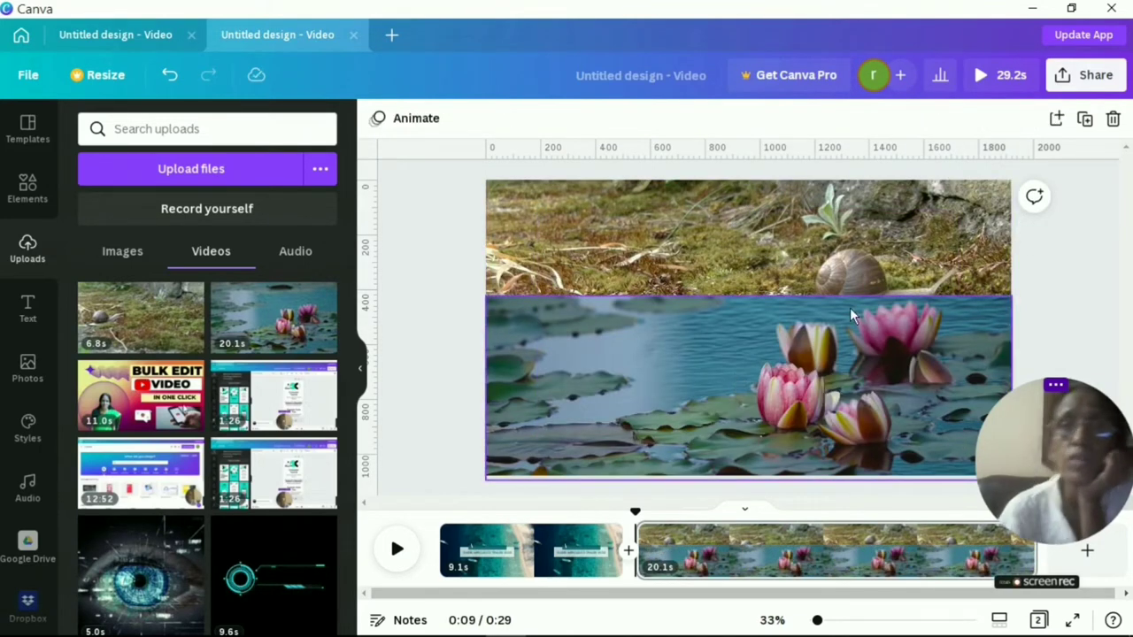
left_click(722, 195)
left_click_drag(751, 187, 759, 223)
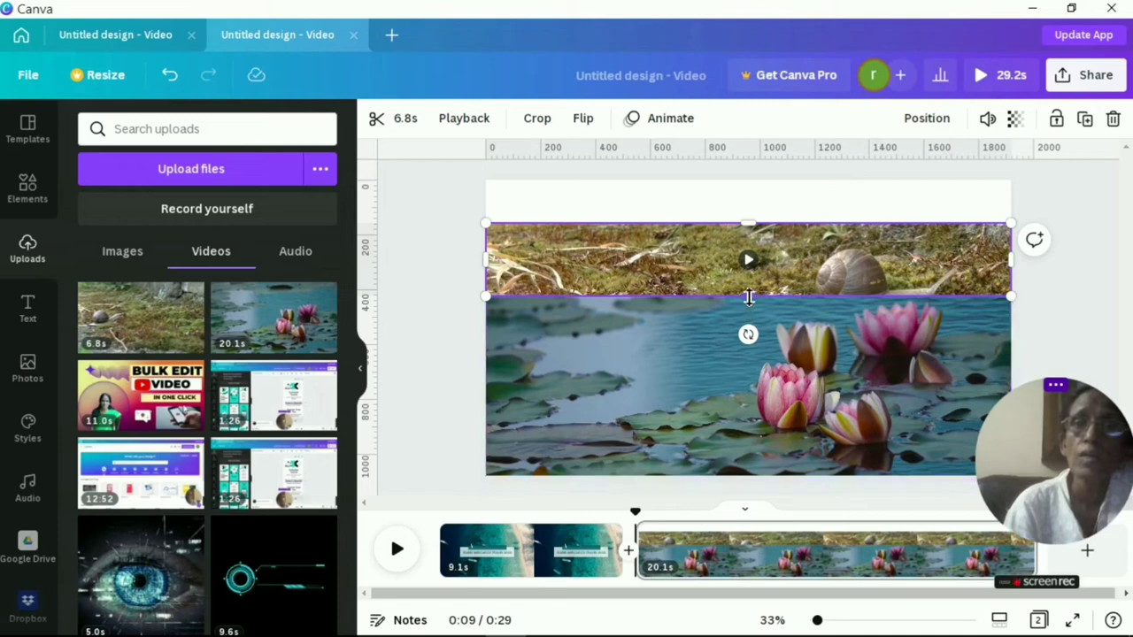
left_click_drag(748, 296, 753, 324)
left_click_drag(783, 266, 785, 232)
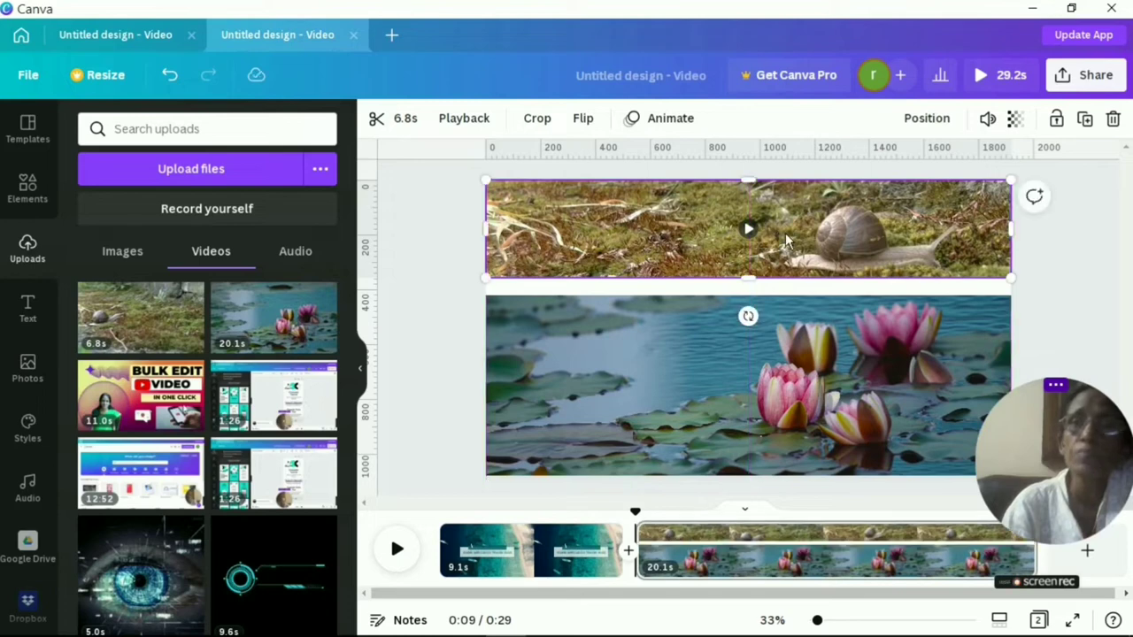
- Extend the water-lily video's top edge up to the snail video and align its lower edge with the page bottom
left_click(743, 327)
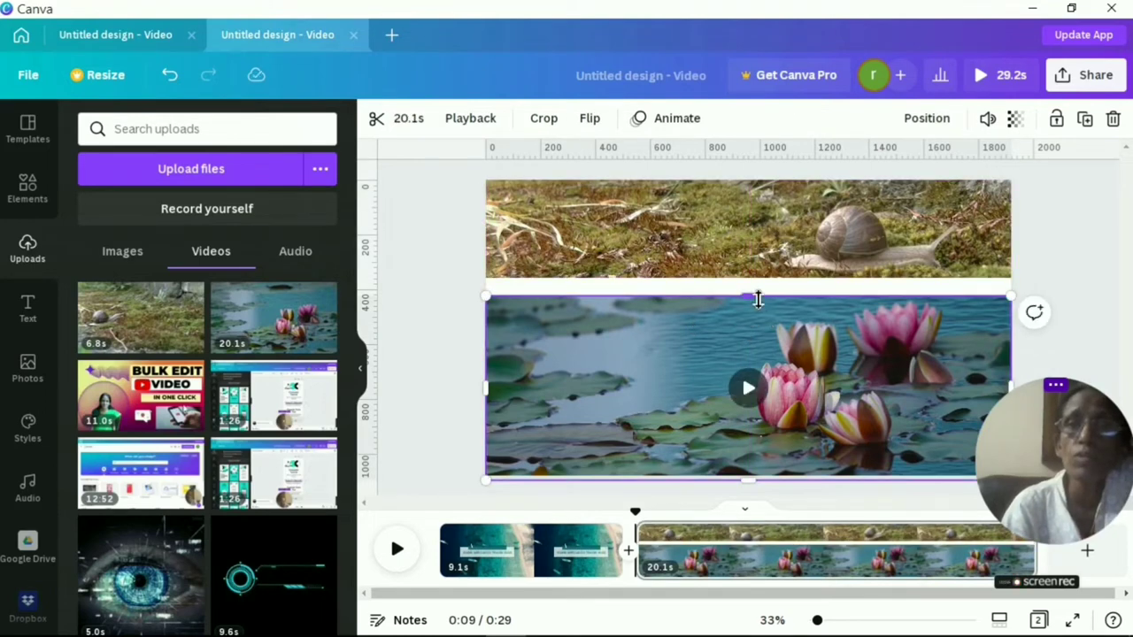
left_click_drag(752, 299, 753, 278)
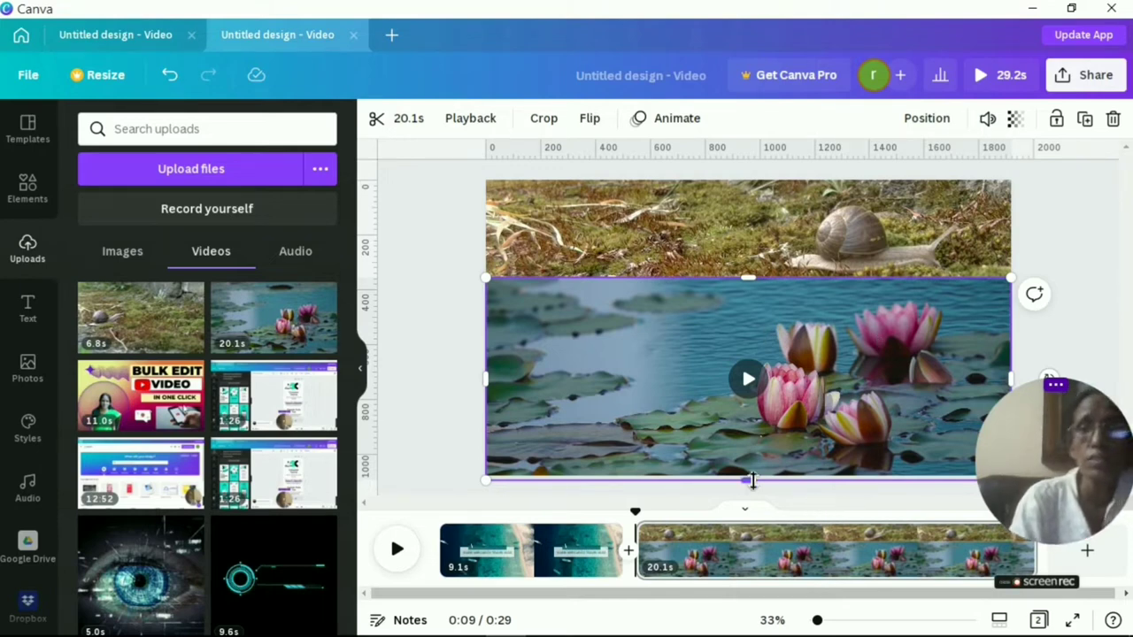
left_click_drag(753, 482, 749, 474)
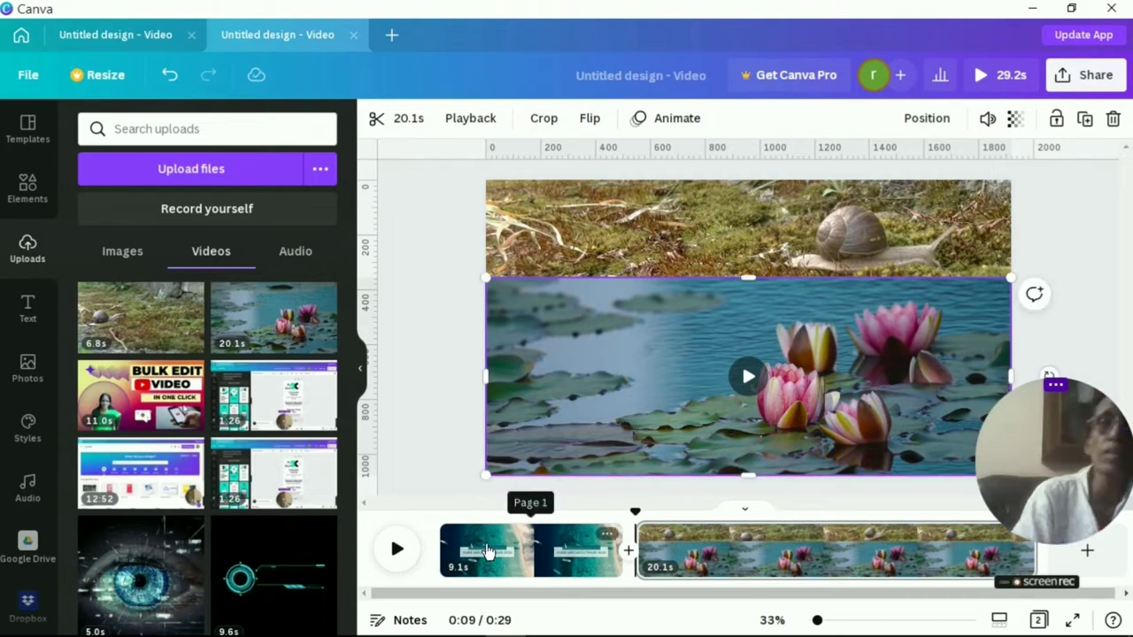
- Preview the playback of the snail and water-lily videos on the second page
left_click(746, 378)
left_click(745, 222)
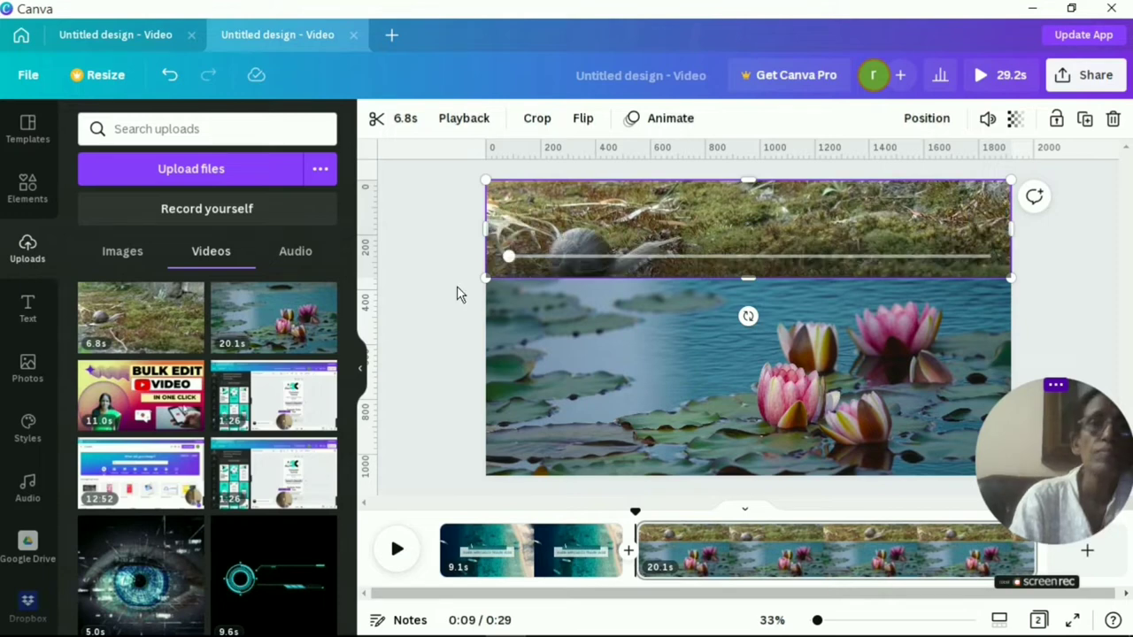
left_click(776, 257)
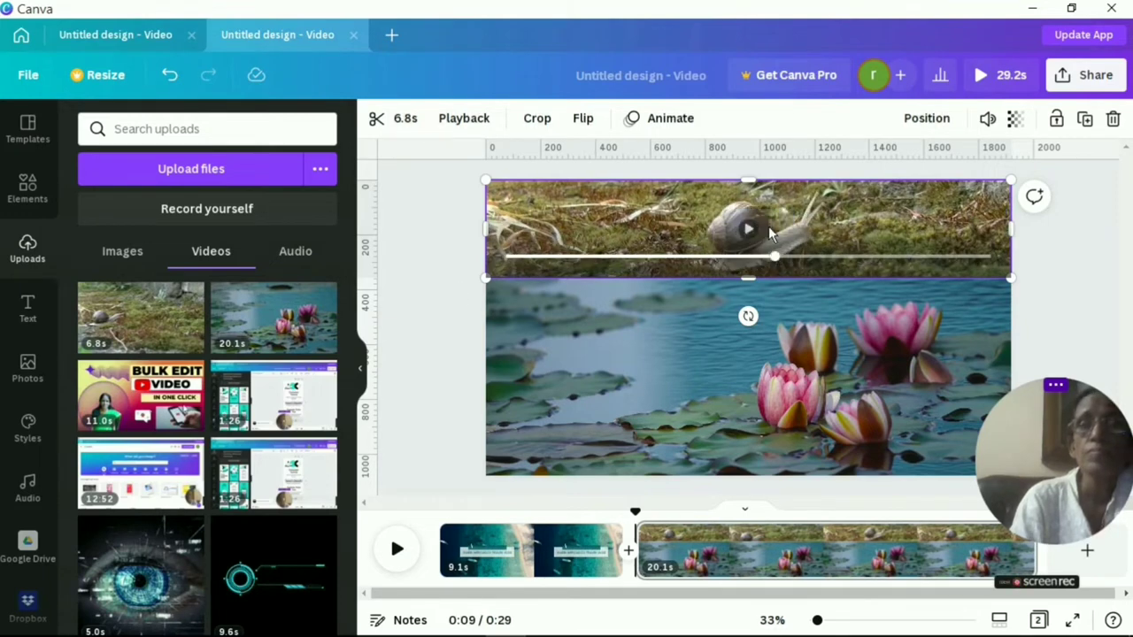
left_click(748, 232)
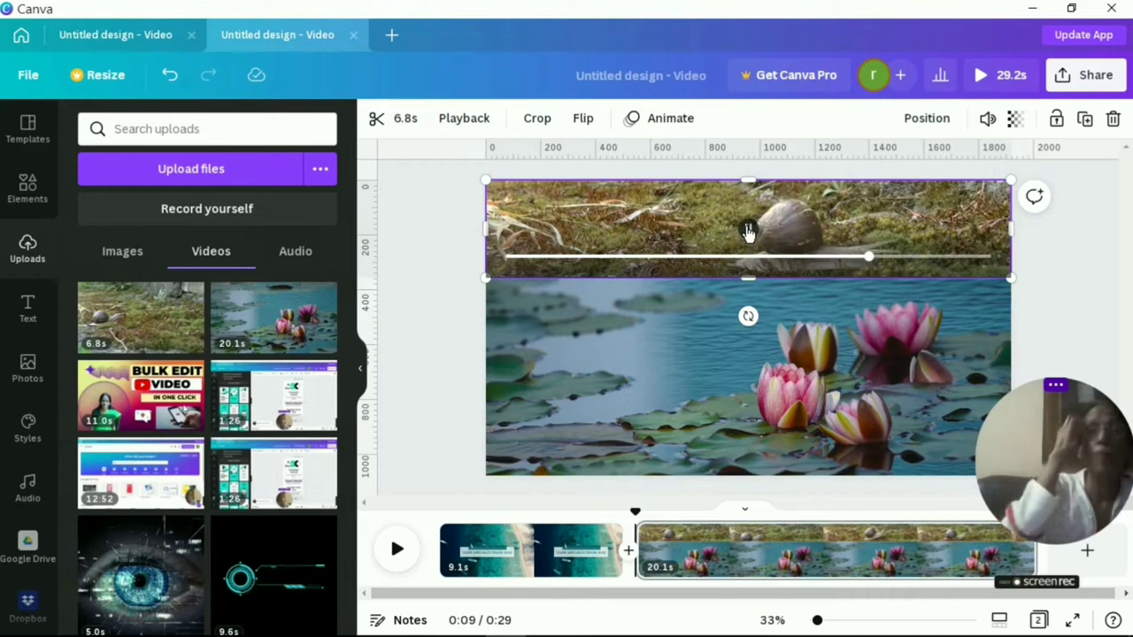
left_click(748, 377)
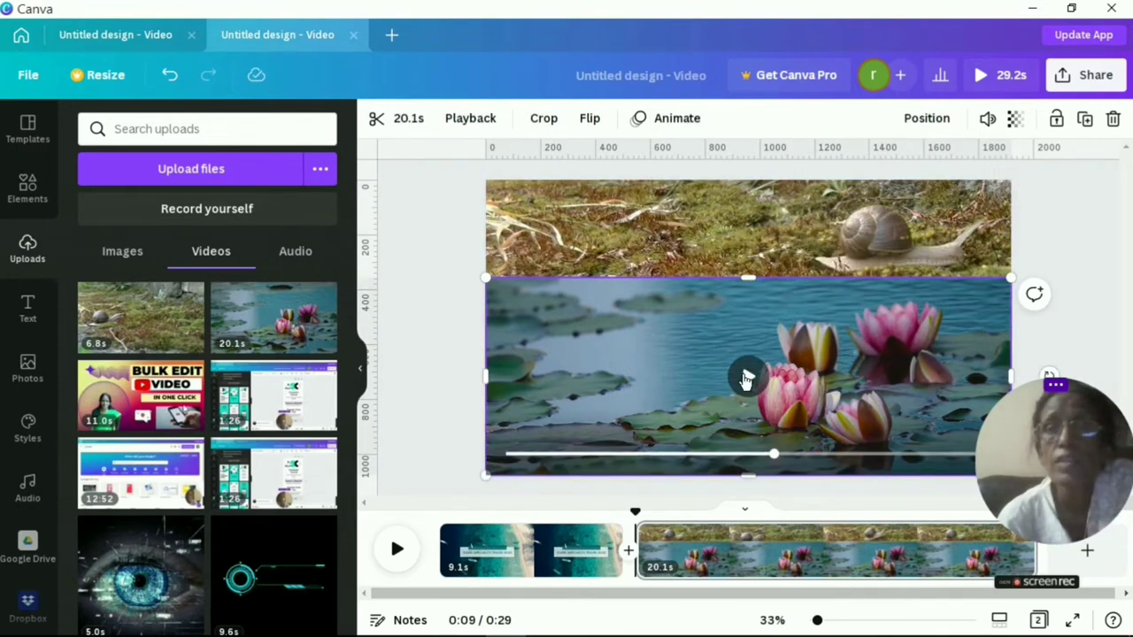
left_click(748, 377)
left_click(742, 250)
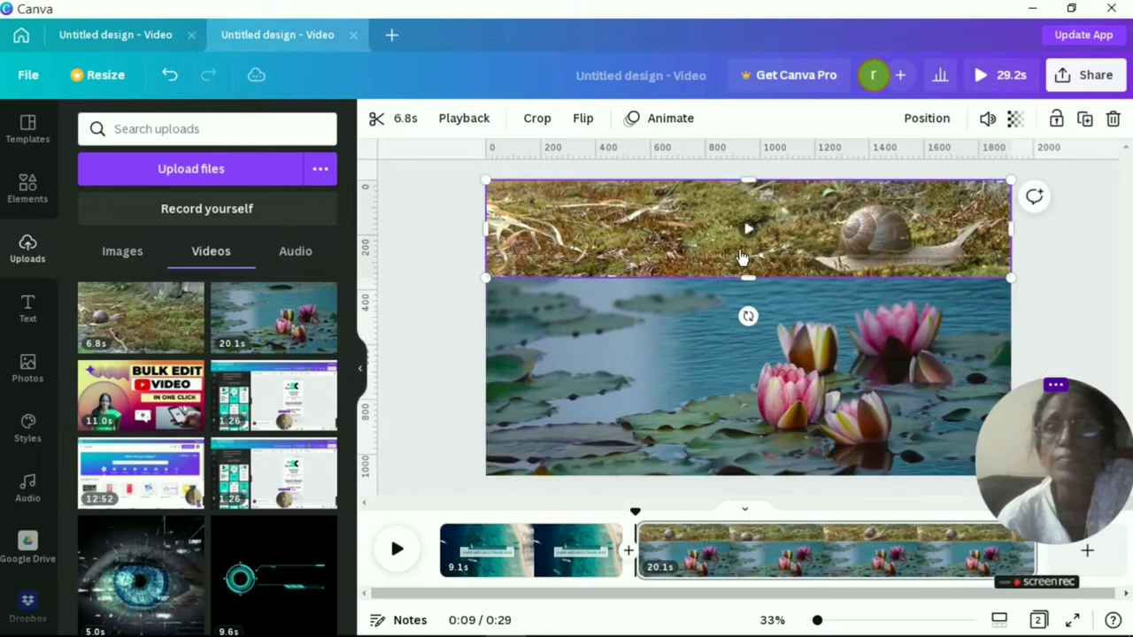
left_click(748, 227)
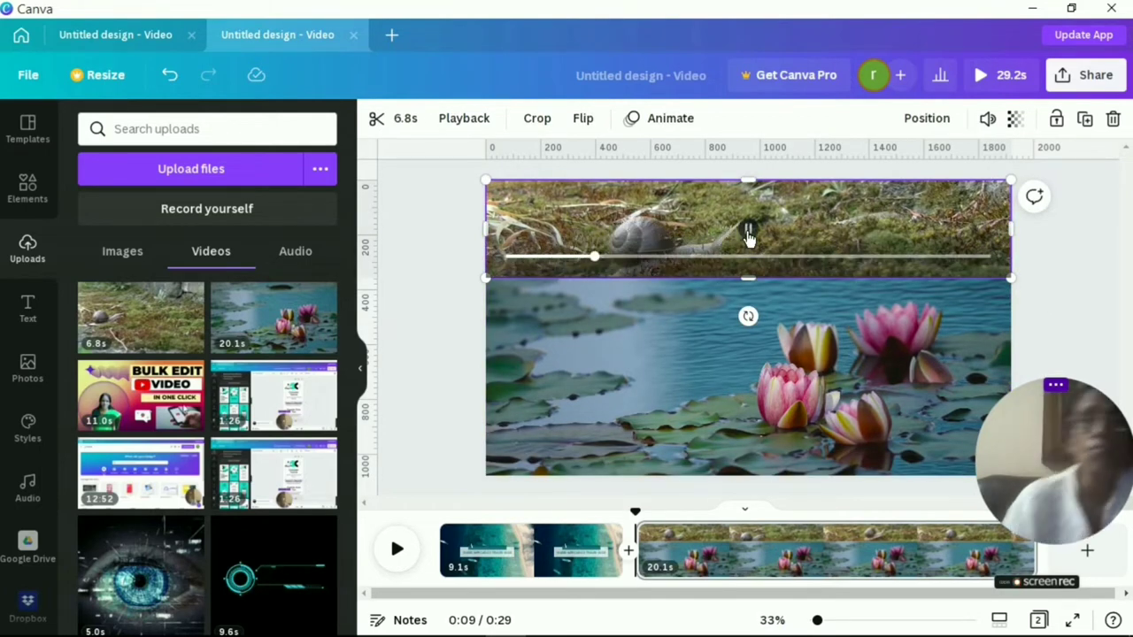
left_click(760, 394)
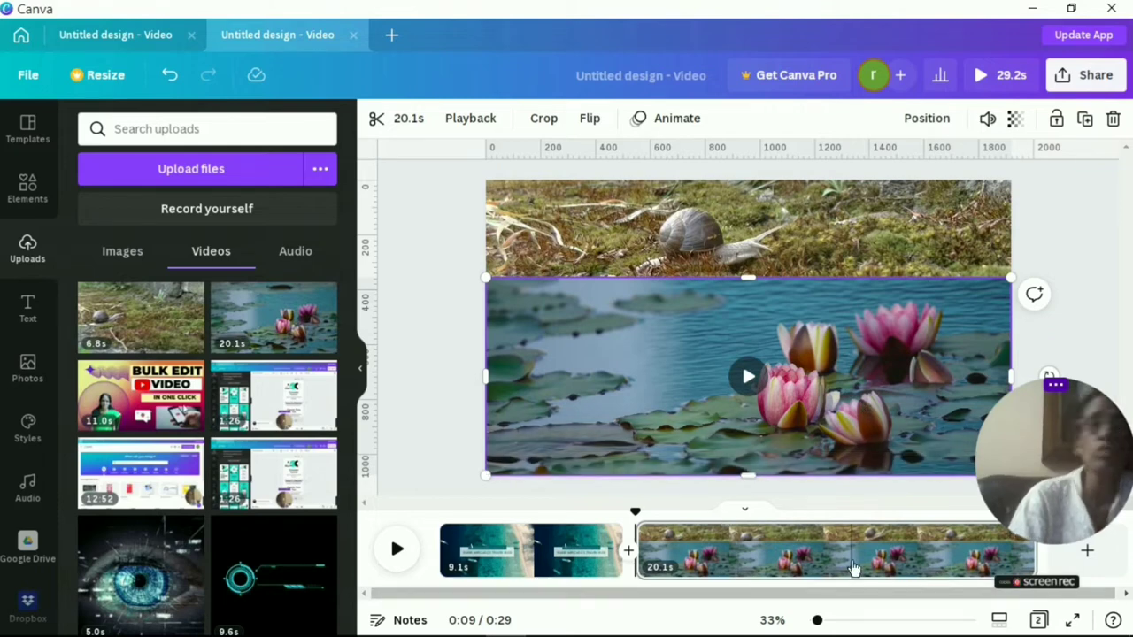
- Add a blank third page and switch to the other open untitled video design
left_click(1087, 558)
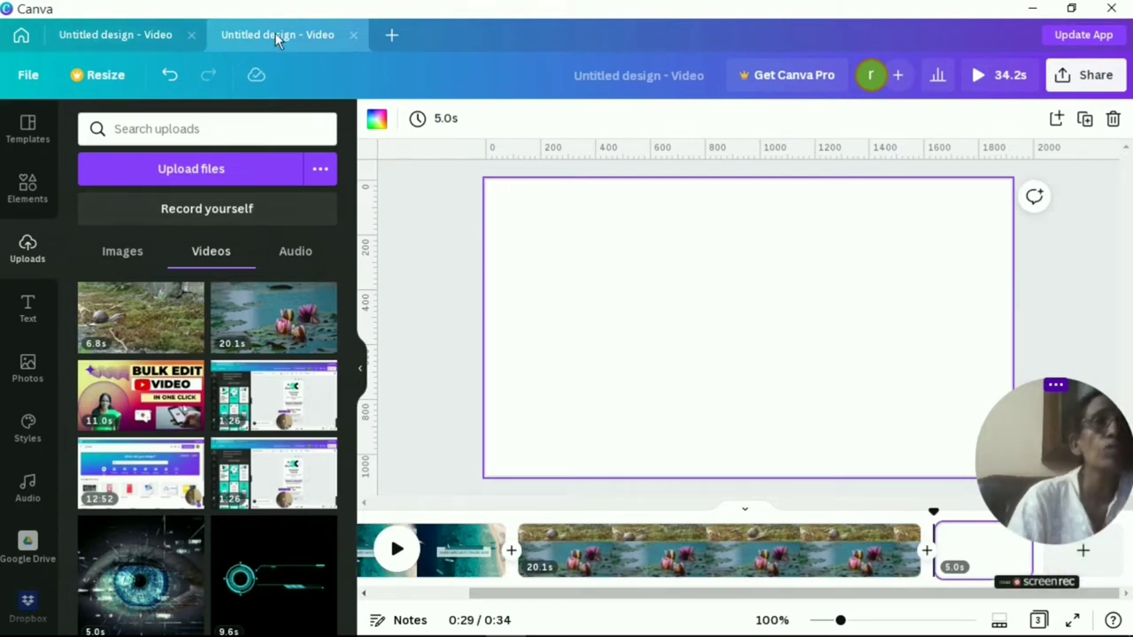
left_click(124, 36)
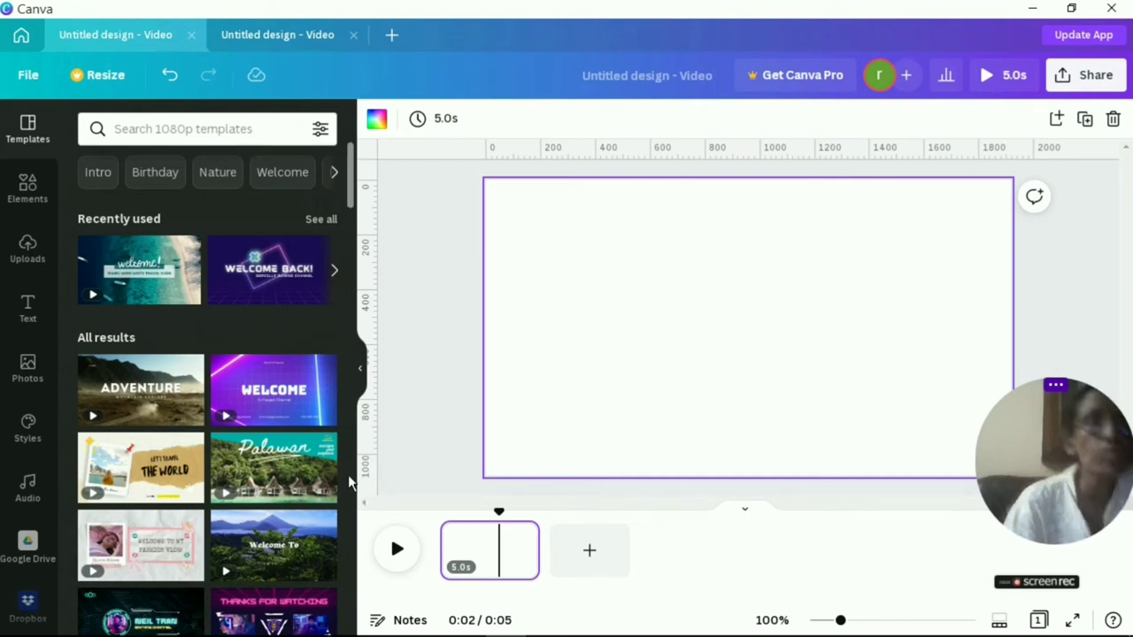
- Find the beach template with breaking ocean waves among the video templates and apply it to the blank page
scroll(350, 466, "down", 5)
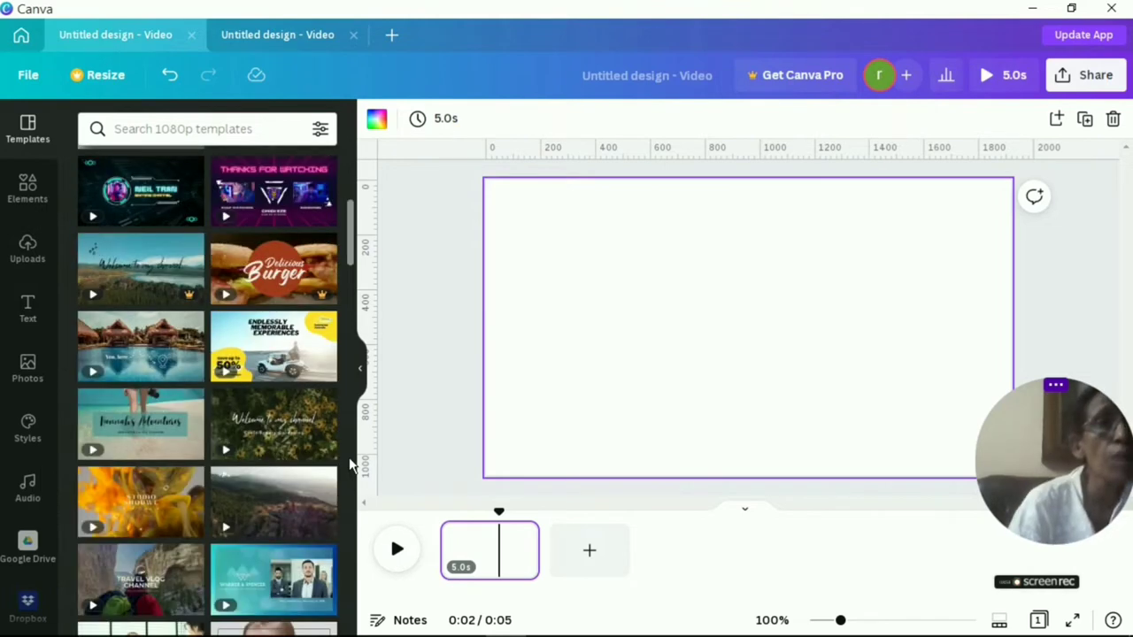
scroll(350, 466, "down", 5)
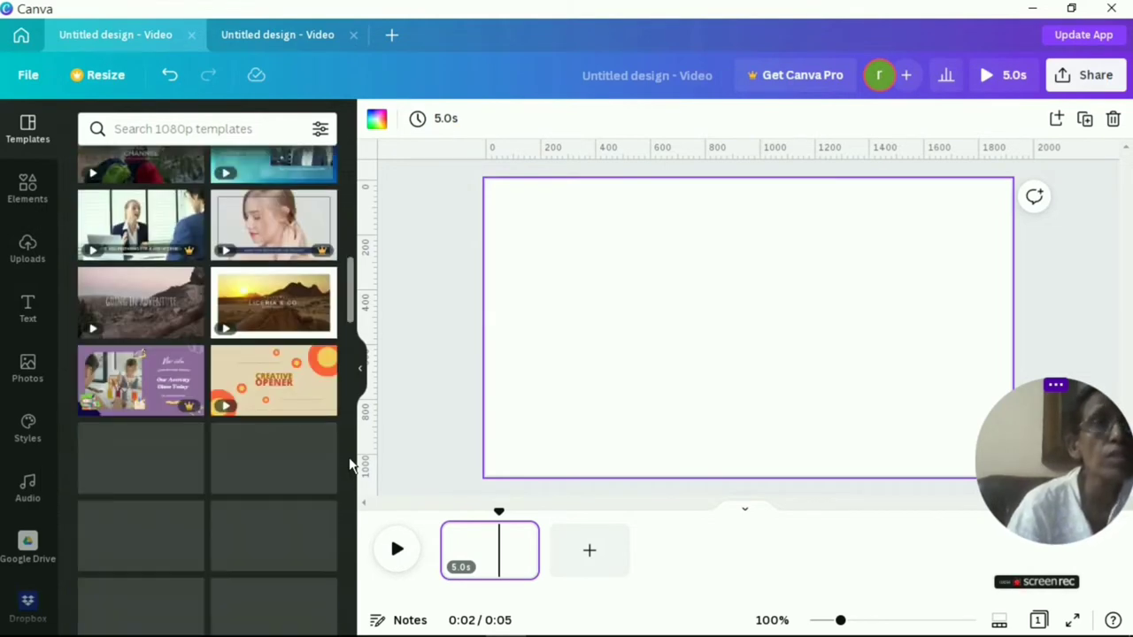
scroll(350, 466, "down", 5)
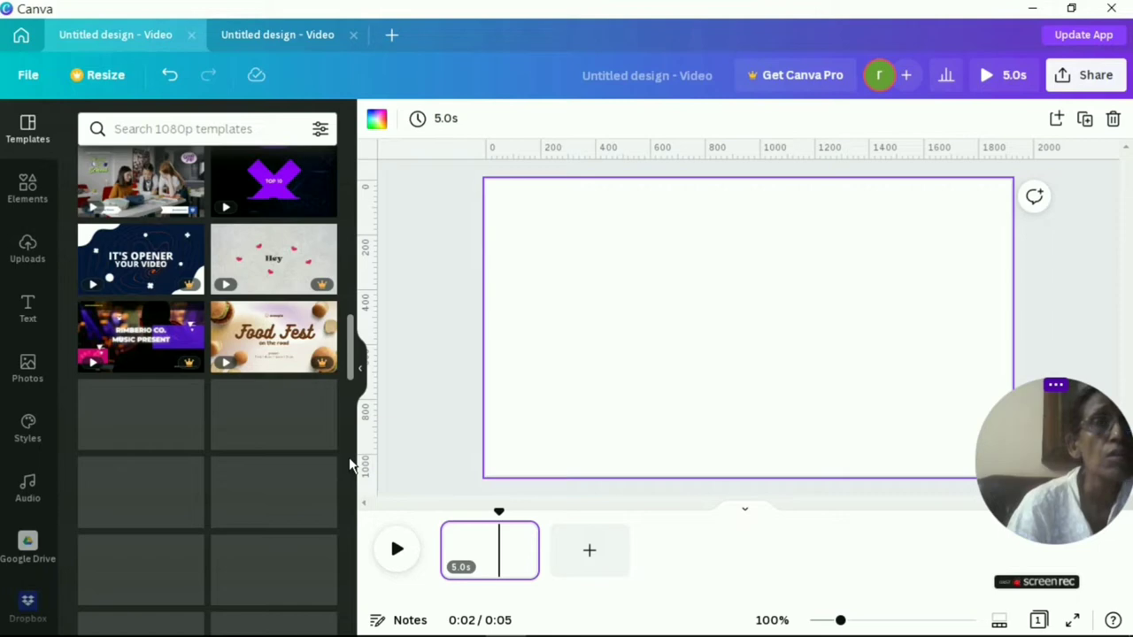
scroll(350, 466, "down", 5)
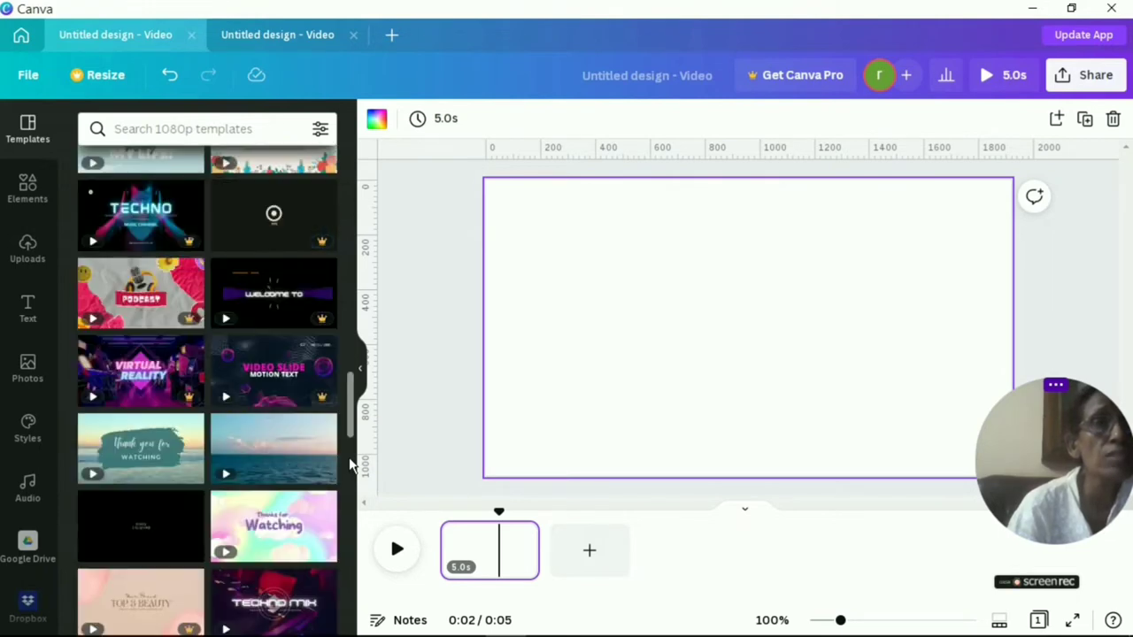
scroll(350, 466, "down", 5)
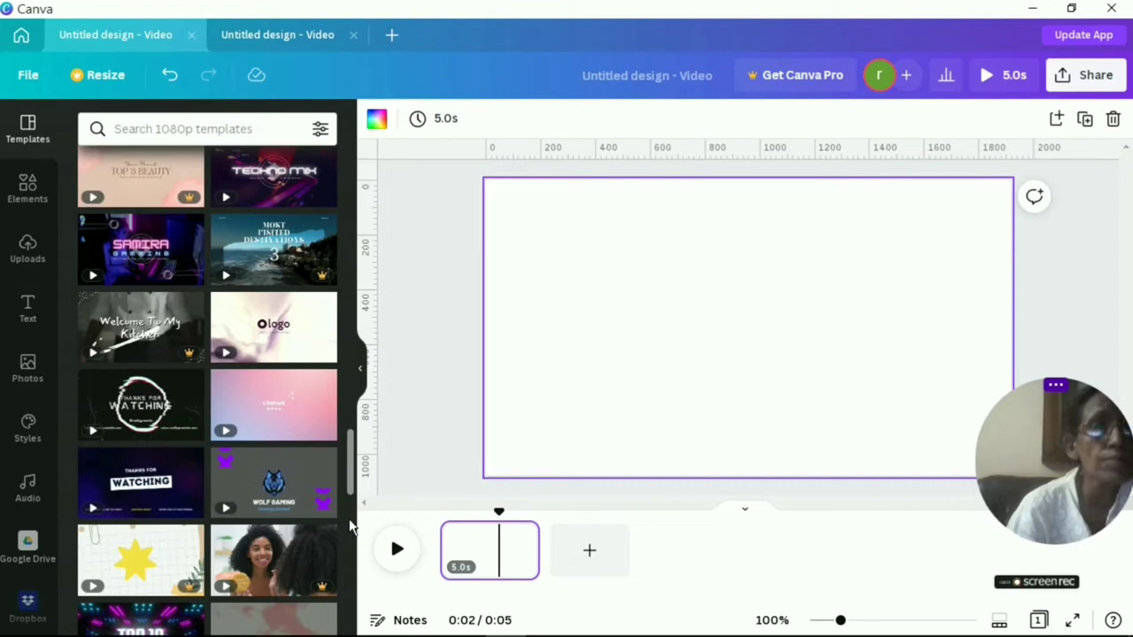
scroll(350, 525, "down", 5)
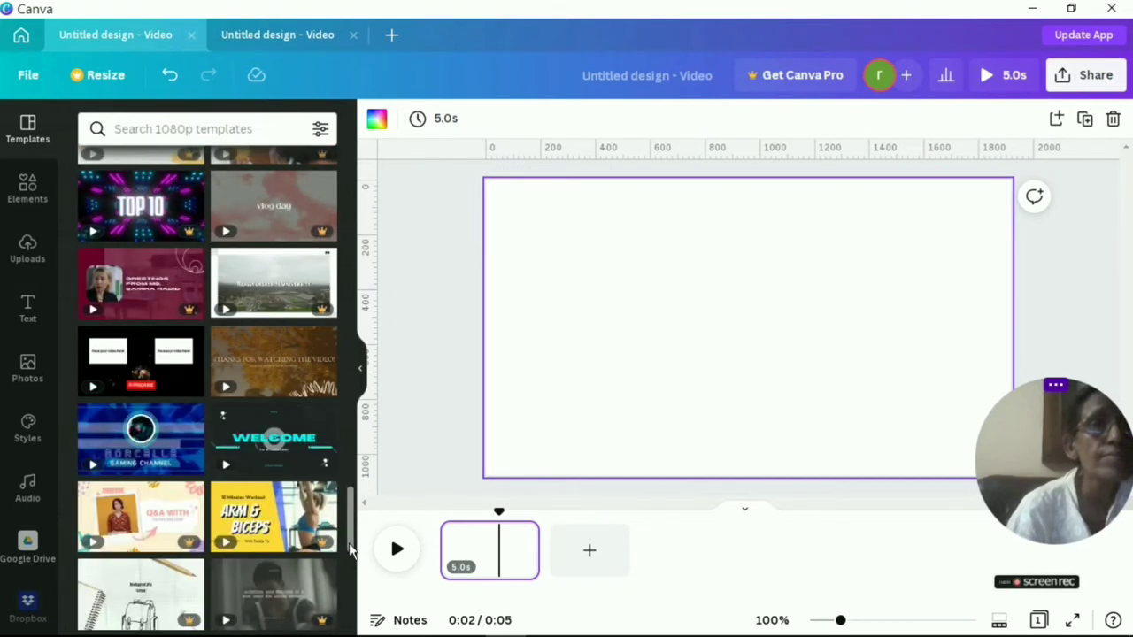
scroll(350, 596, "down", 5)
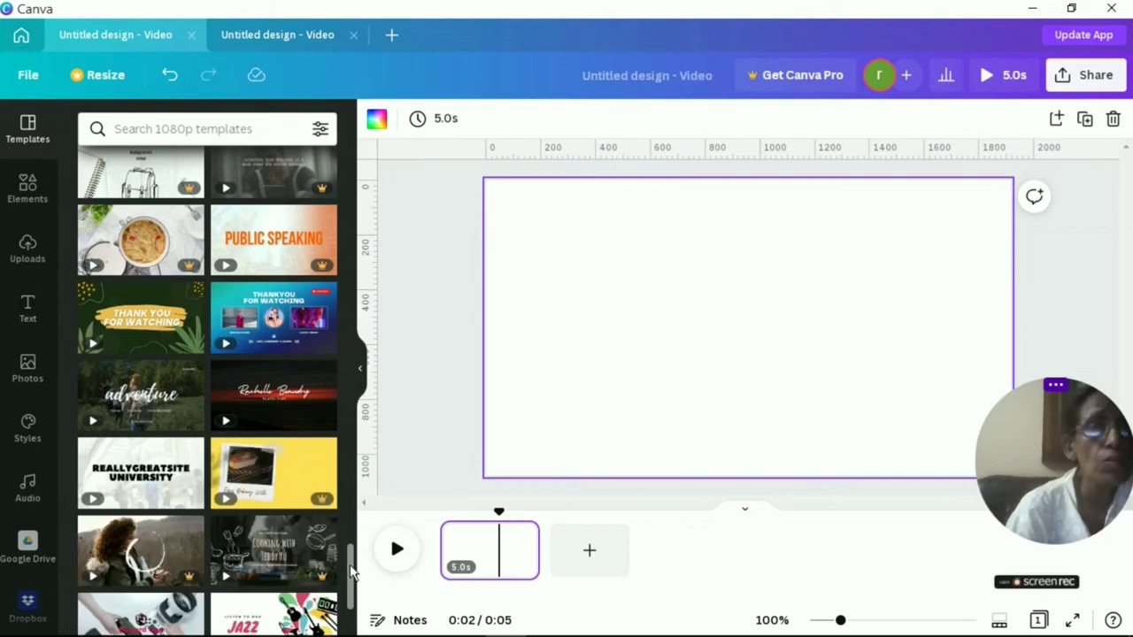
scroll(349, 627, "down", 3)
scroll(350, 627, "down", 3)
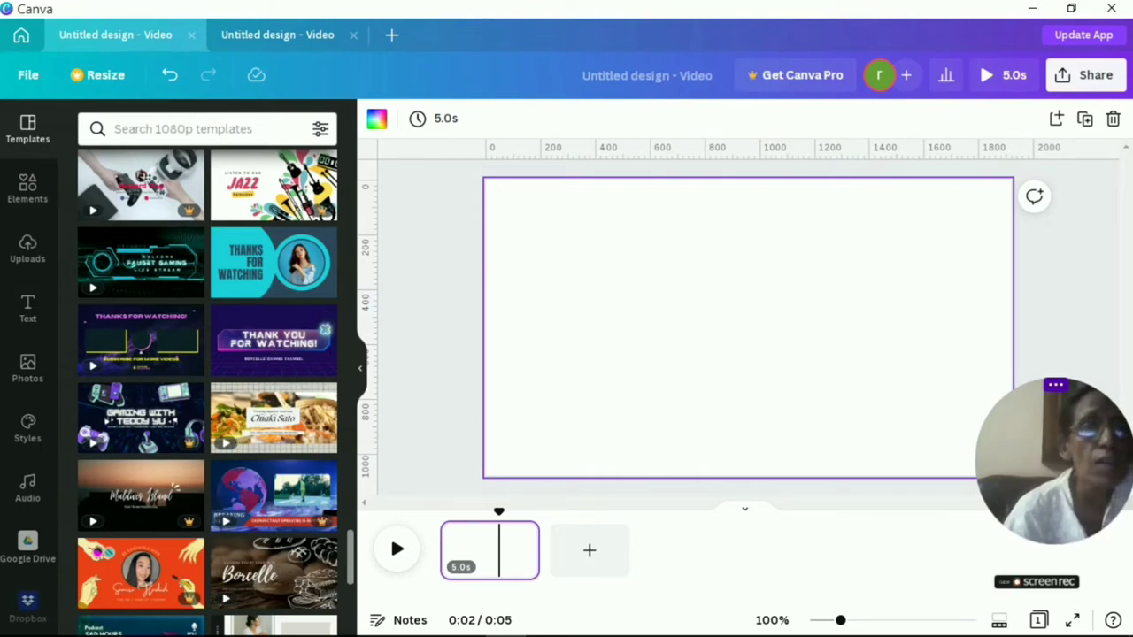
scroll(350, 619, "down", 5)
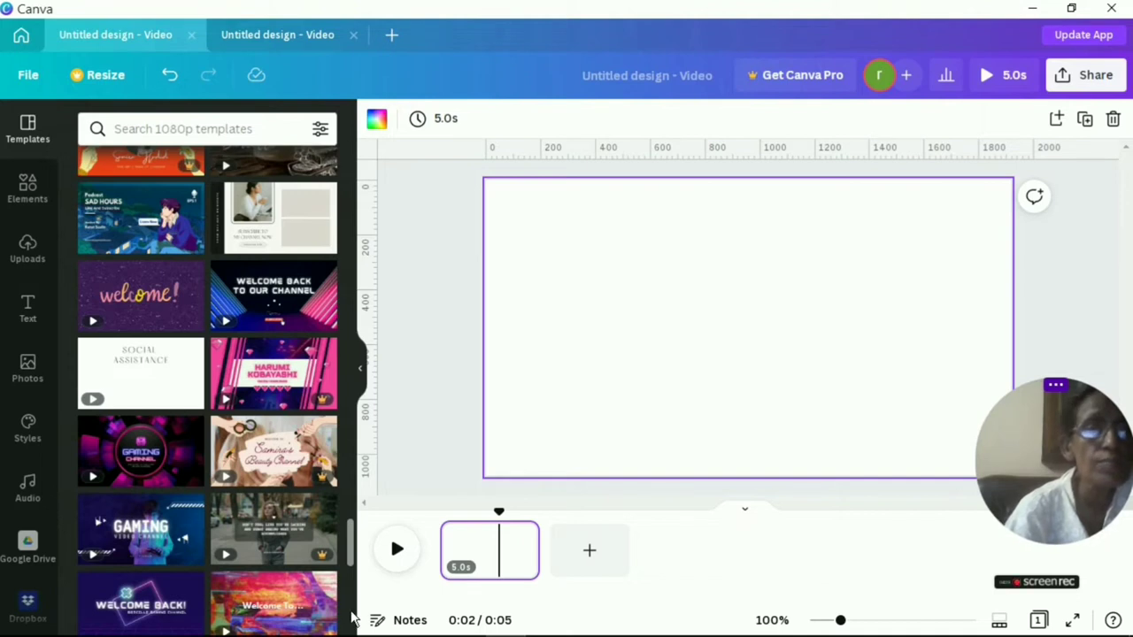
scroll(353, 617, "down", 5)
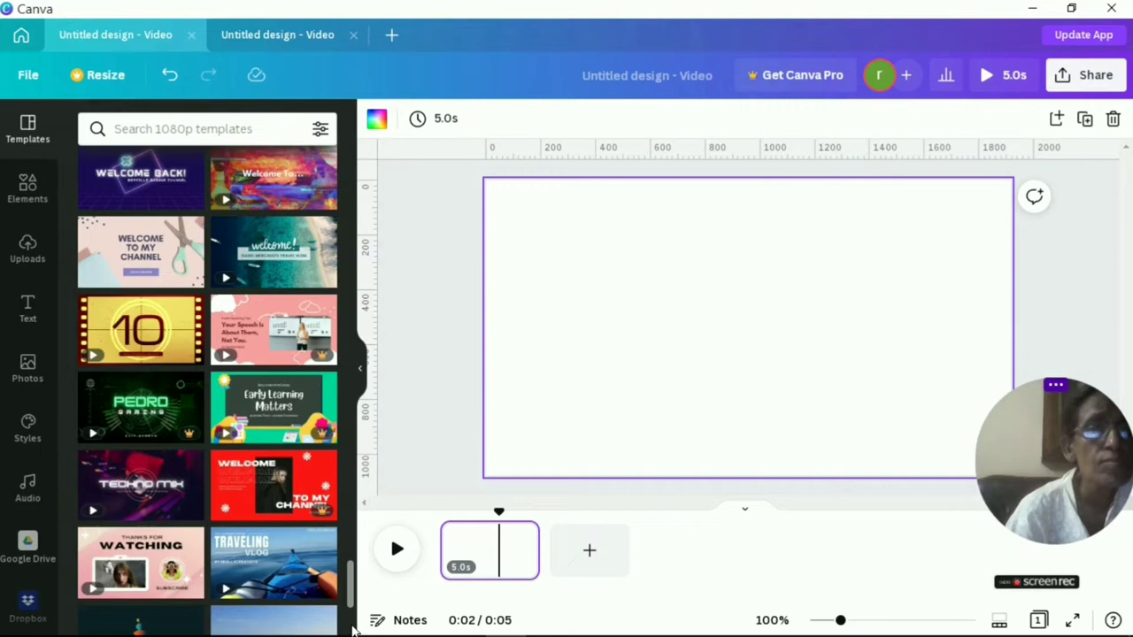
scroll(353, 617, "down", 4)
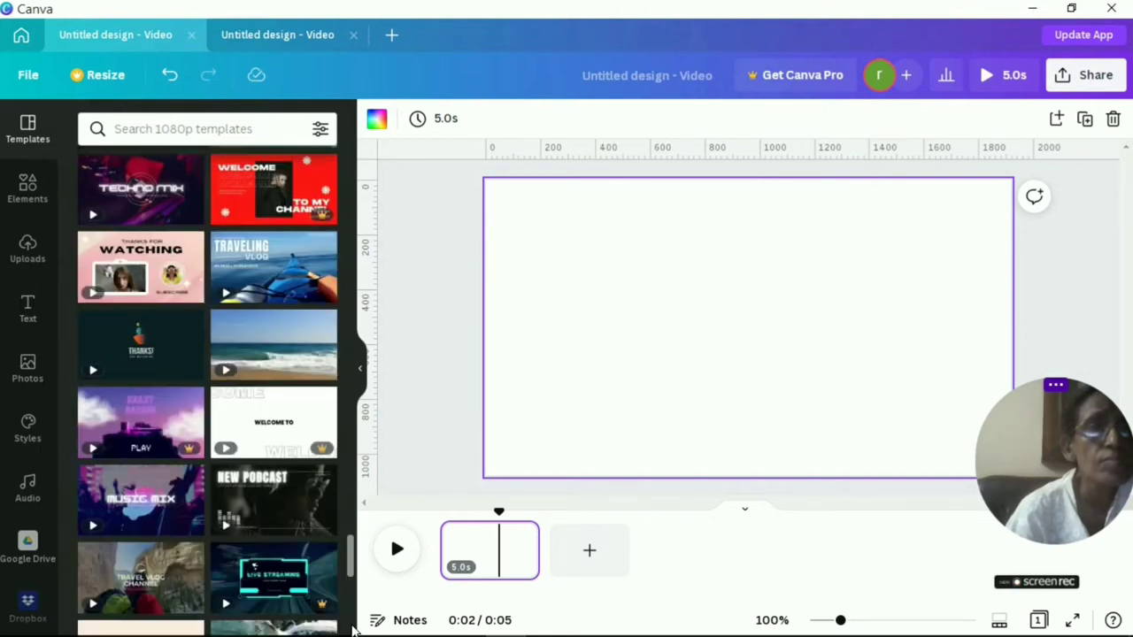
mouse_move(263, 356)
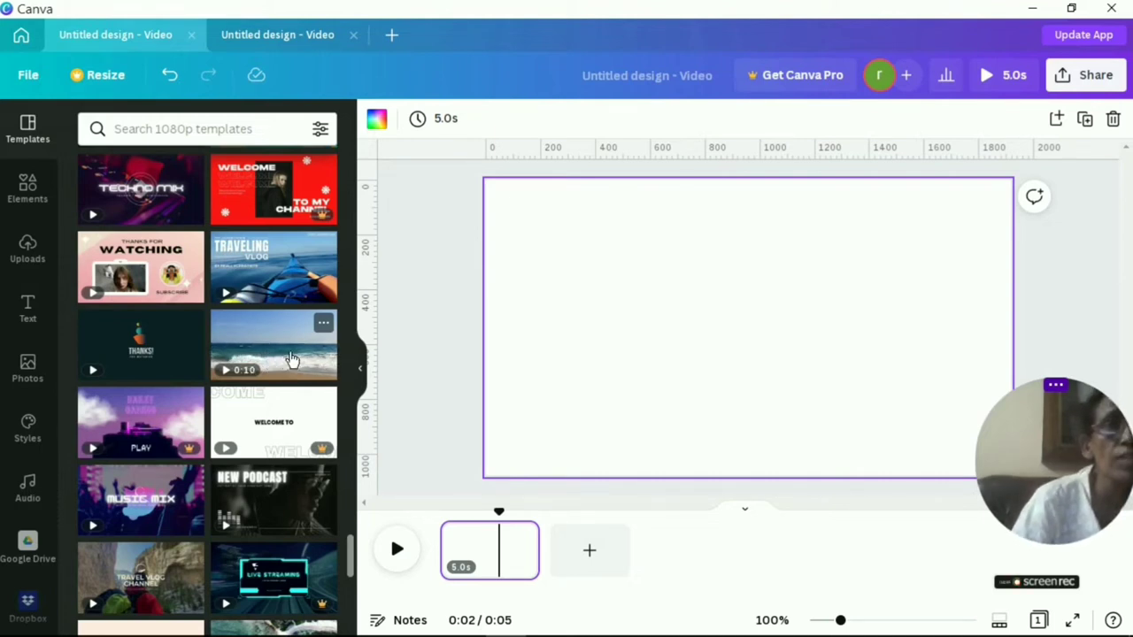
left_click(293, 359)
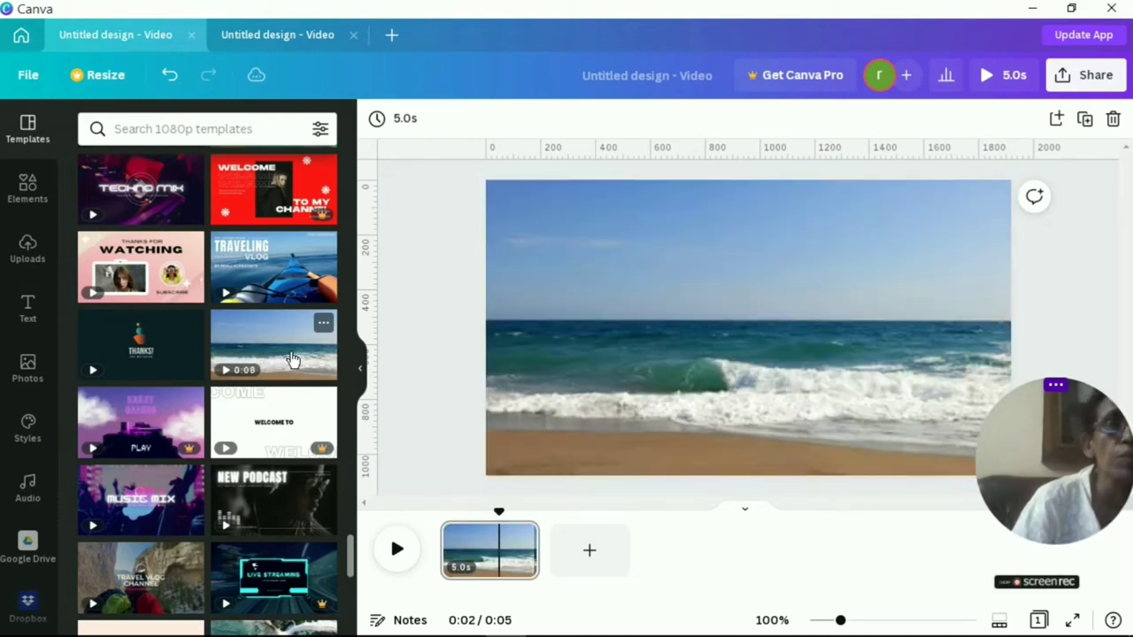
- Copy the beach background video from this design's page
left_click(766, 339)
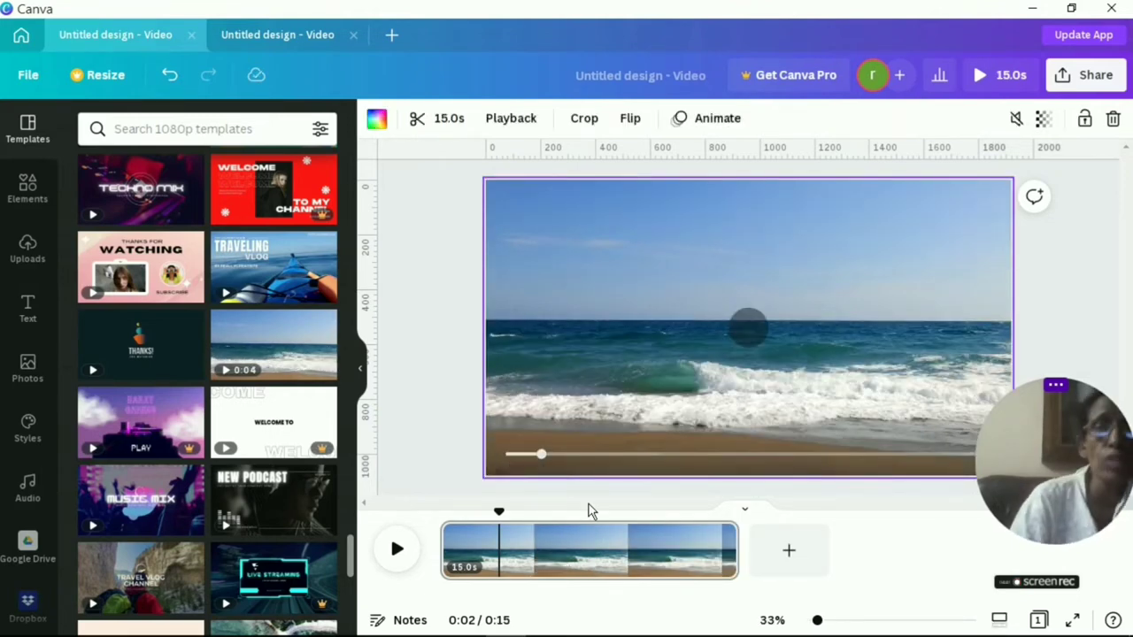
left_click(284, 28)
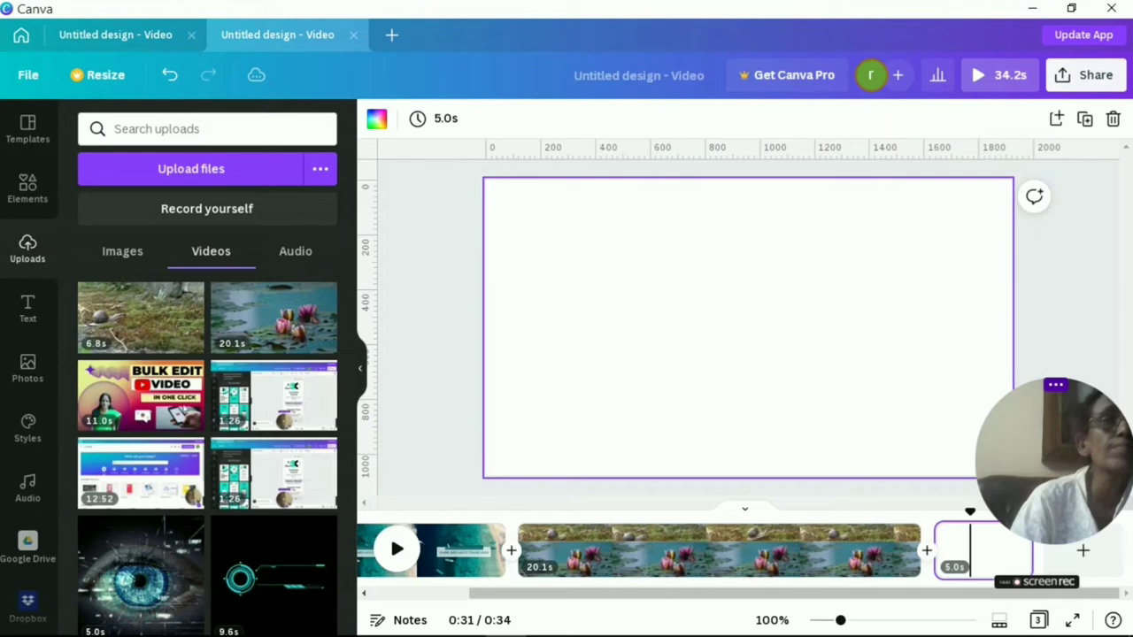
left_click(115, 34)
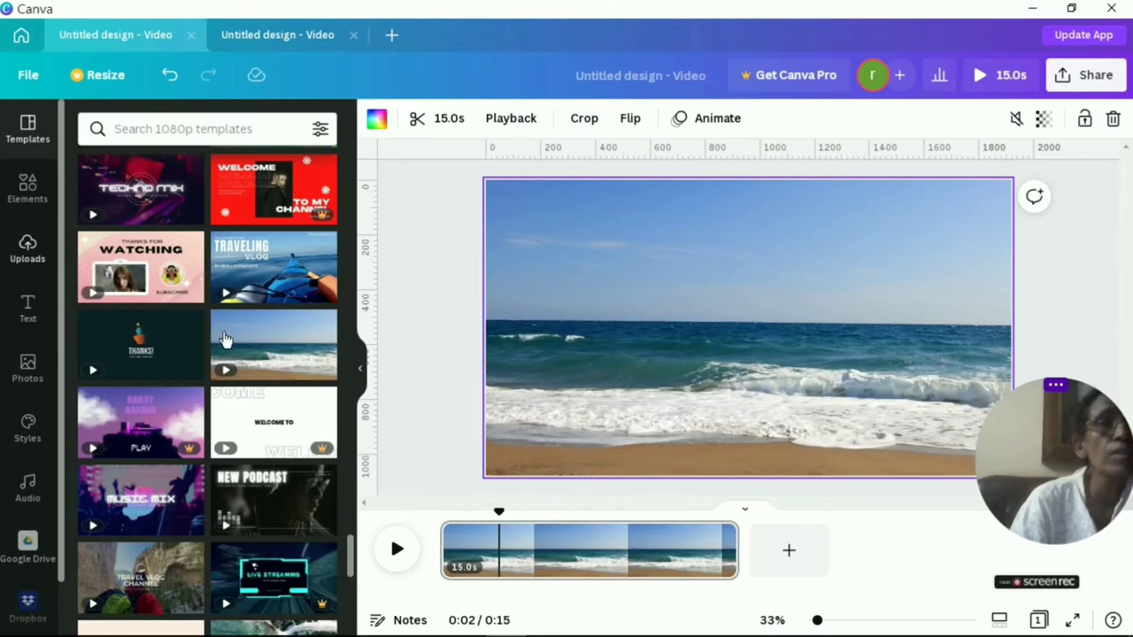
left_click(739, 353)
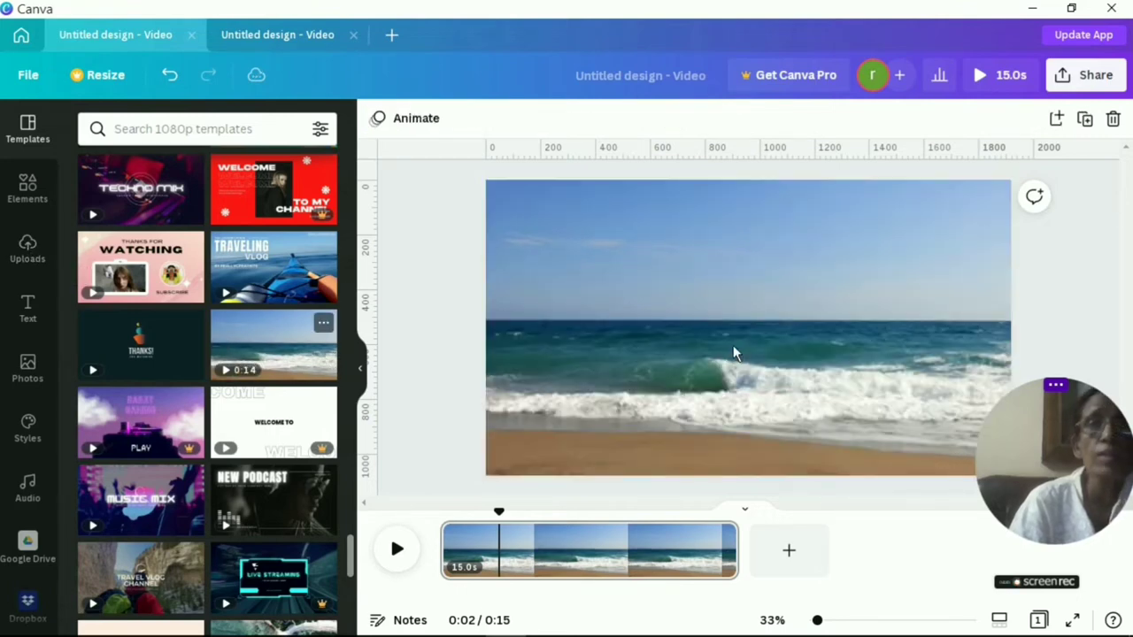
left_click(732, 353)
right_click(723, 361)
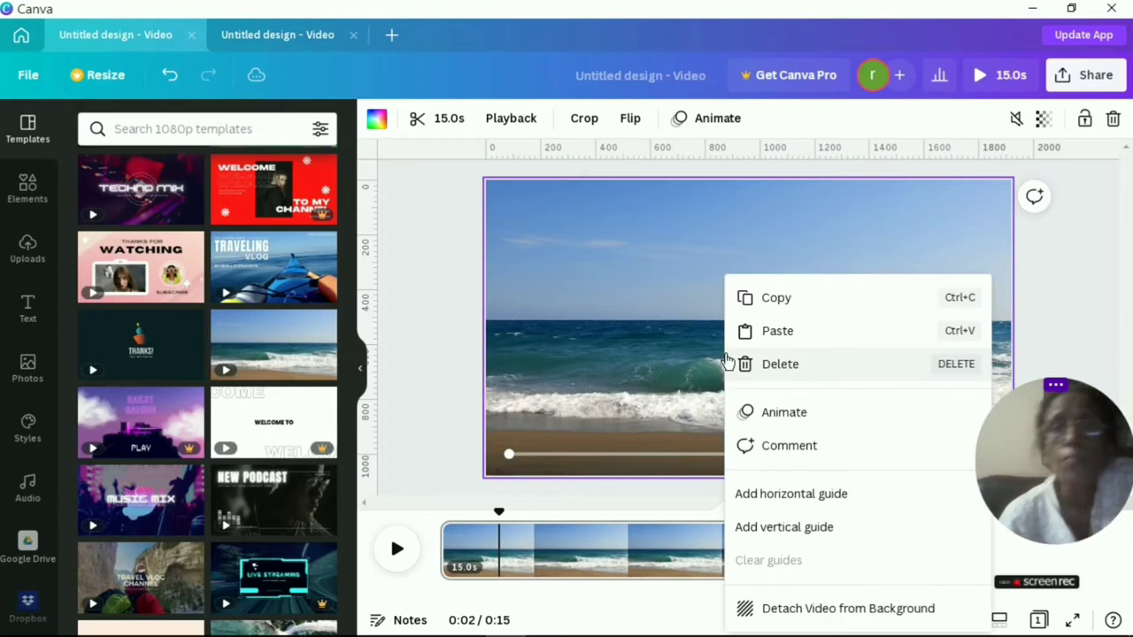
left_click(751, 298)
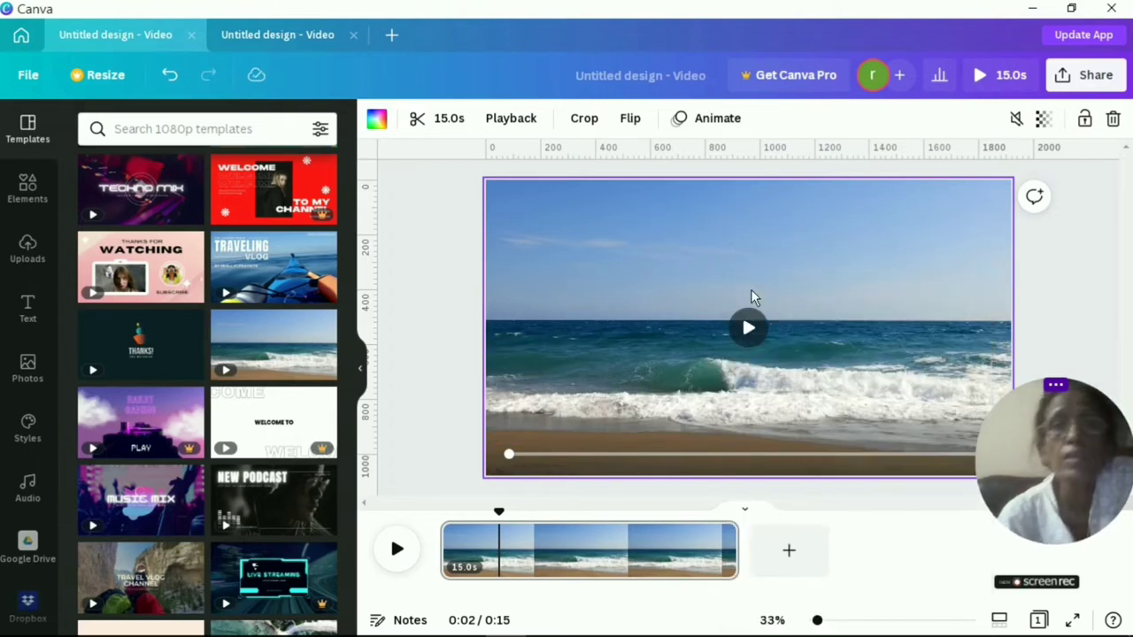
- Switch to the other open video design and paste the copied beach video onto its blank third page
left_click(261, 34)
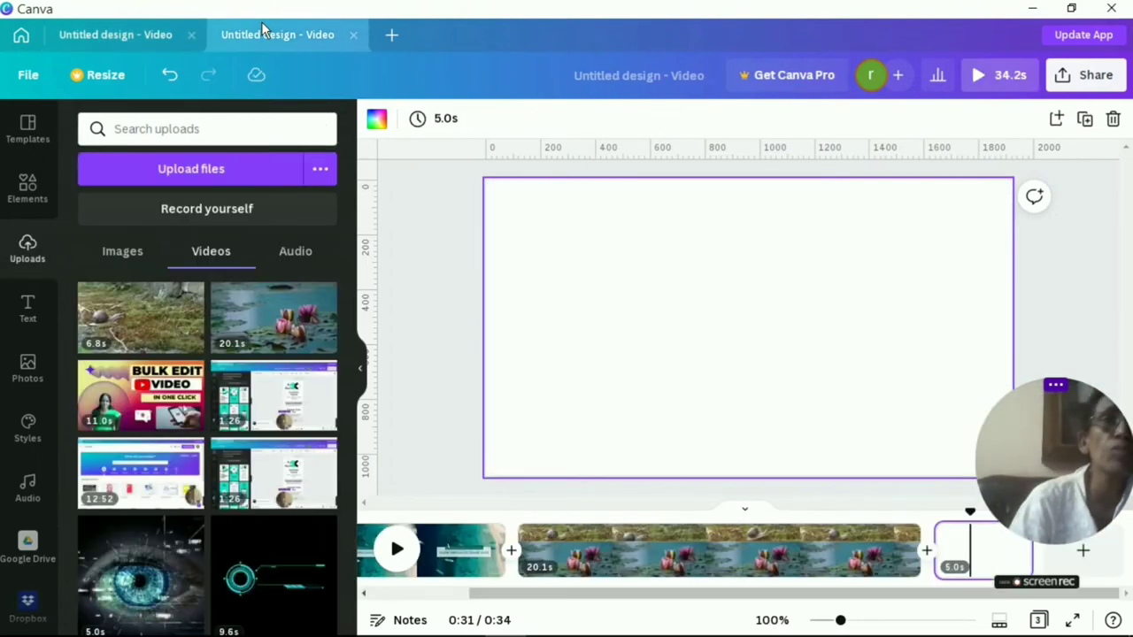
right_click(645, 318)
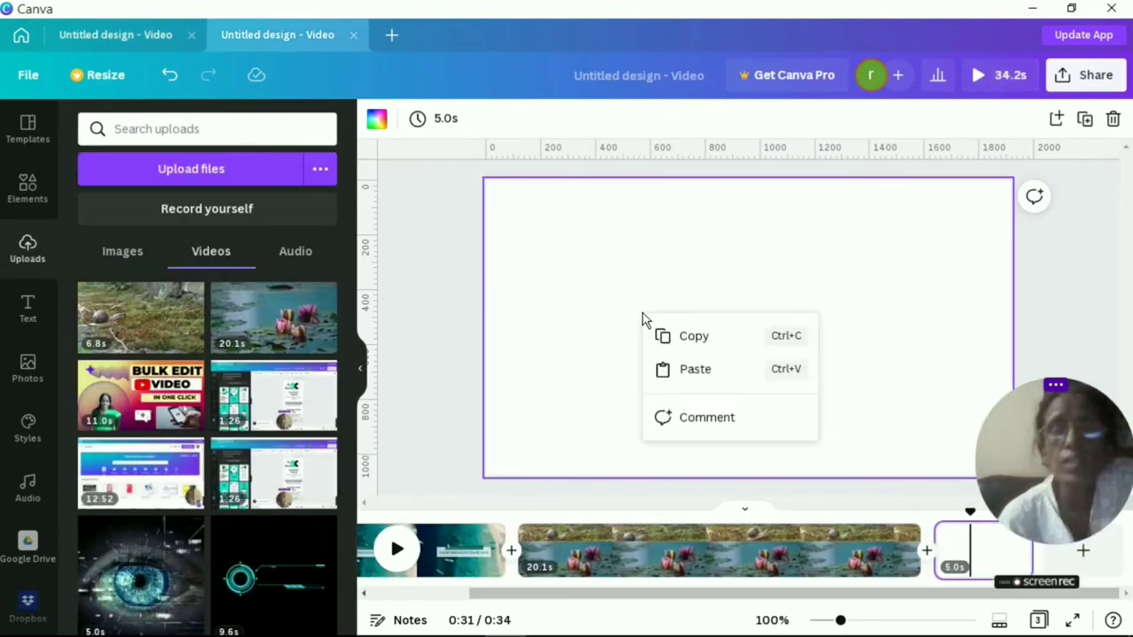
left_click(705, 369)
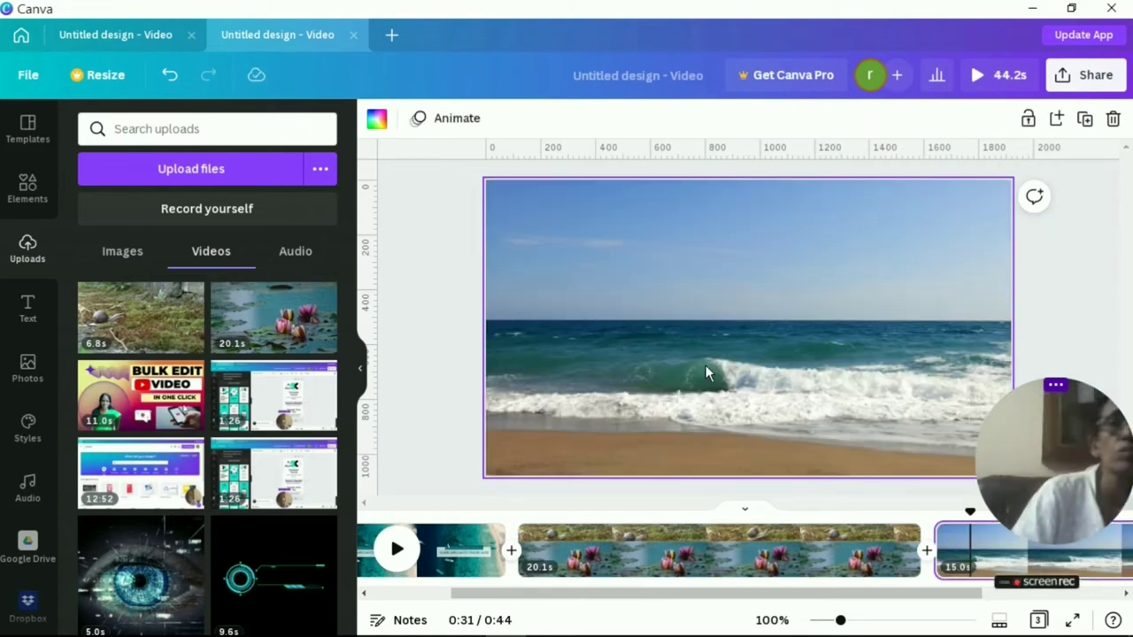
- Add a heading to the beach page, then add the glowing green "CHEERS!" font combination and select it
left_click(29, 309)
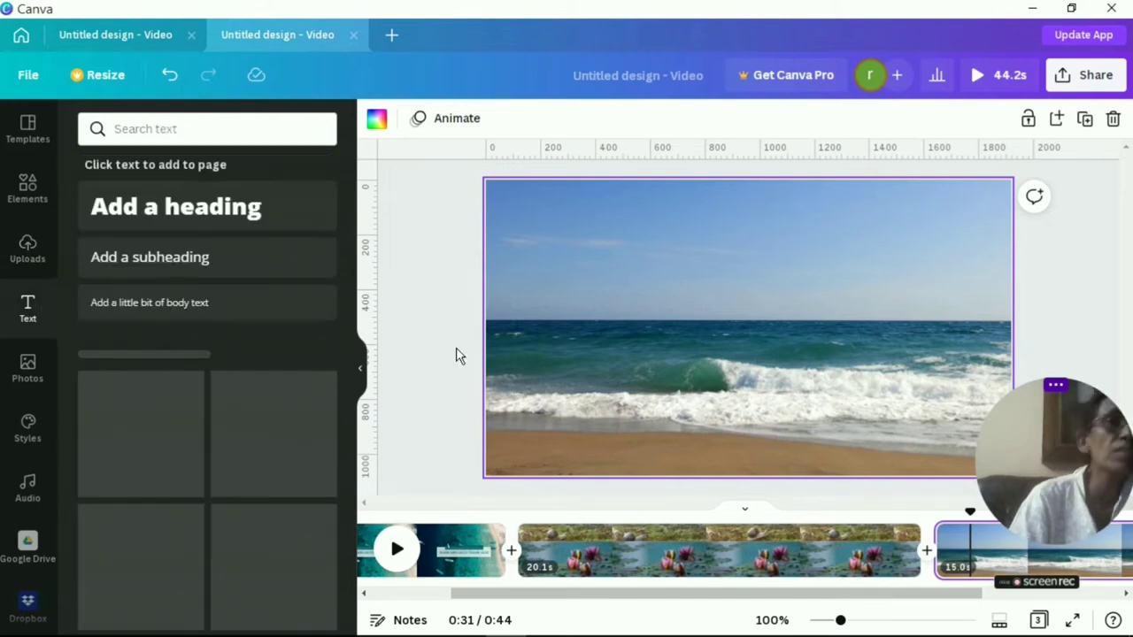
left_click(174, 215)
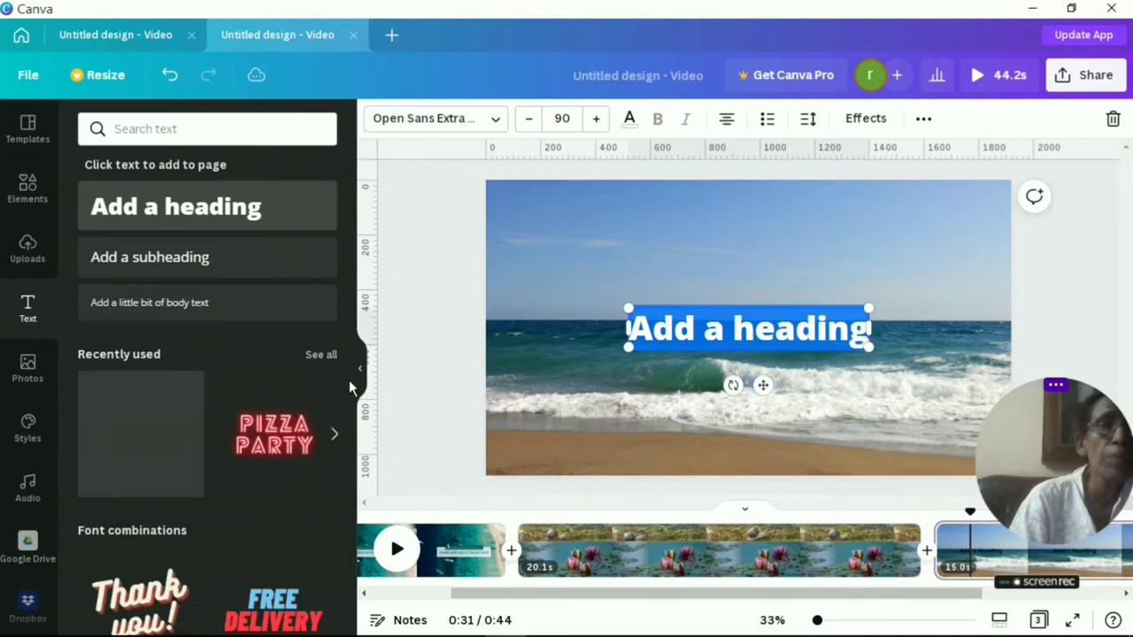
scroll(349, 380, "down", 5)
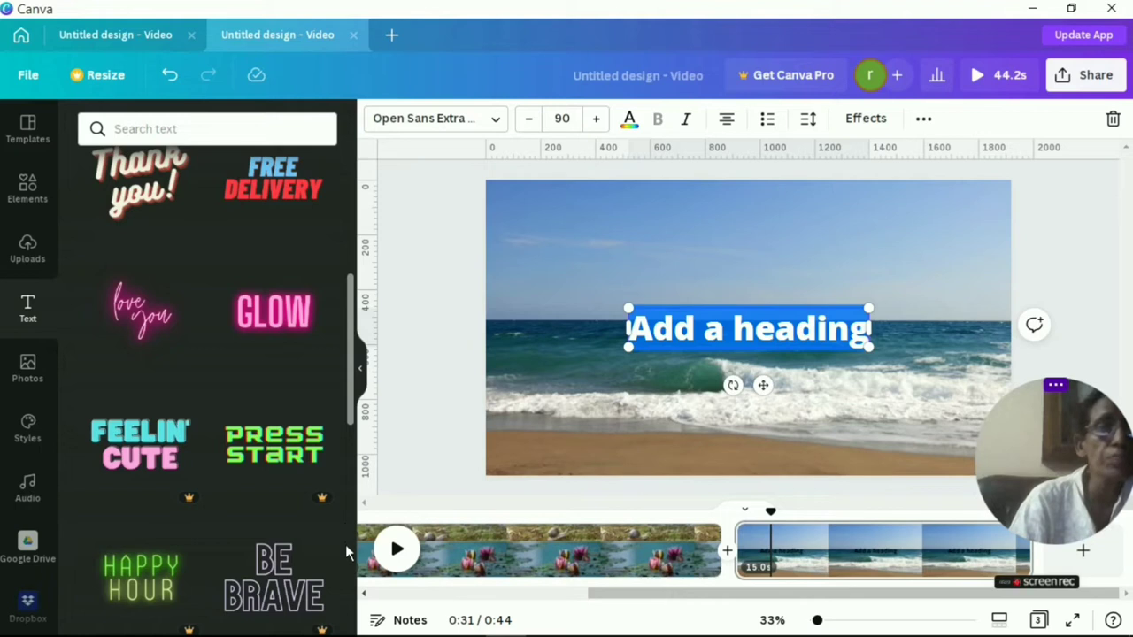
scroll(351, 535, "down", 5)
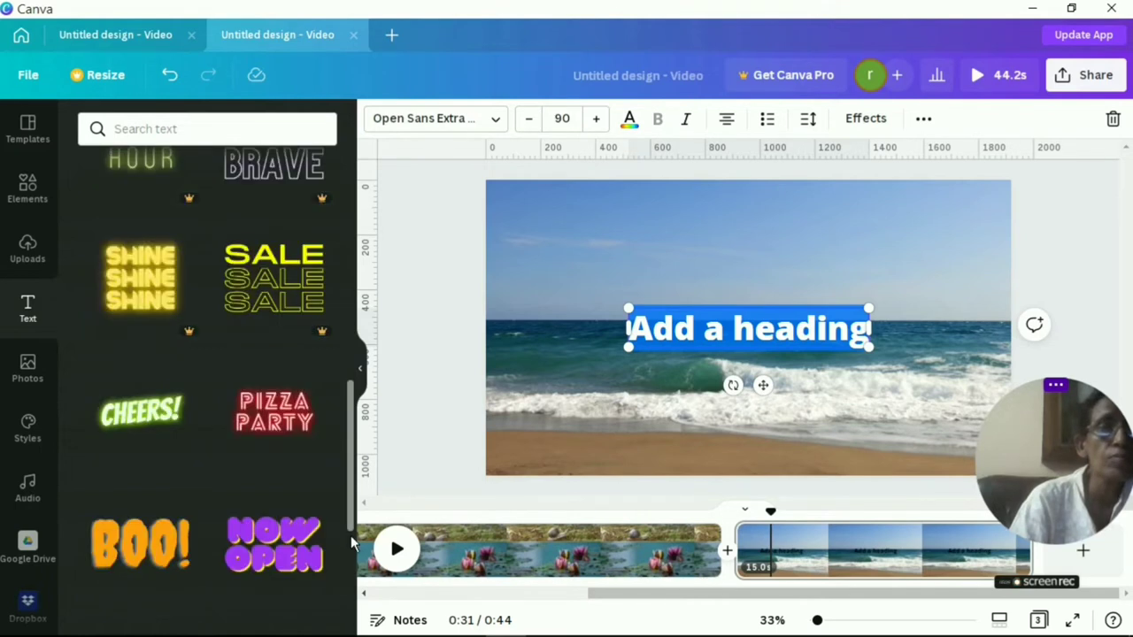
scroll(350, 536, "down", 5)
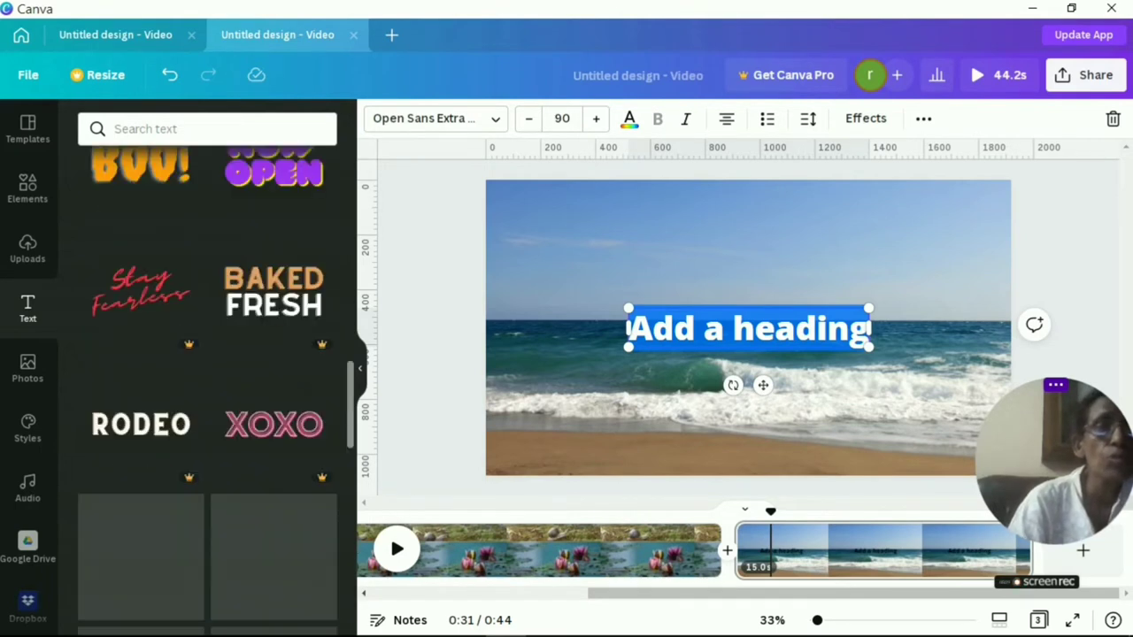
scroll(351, 536, "up", 8)
scroll(363, 529, "down", 8)
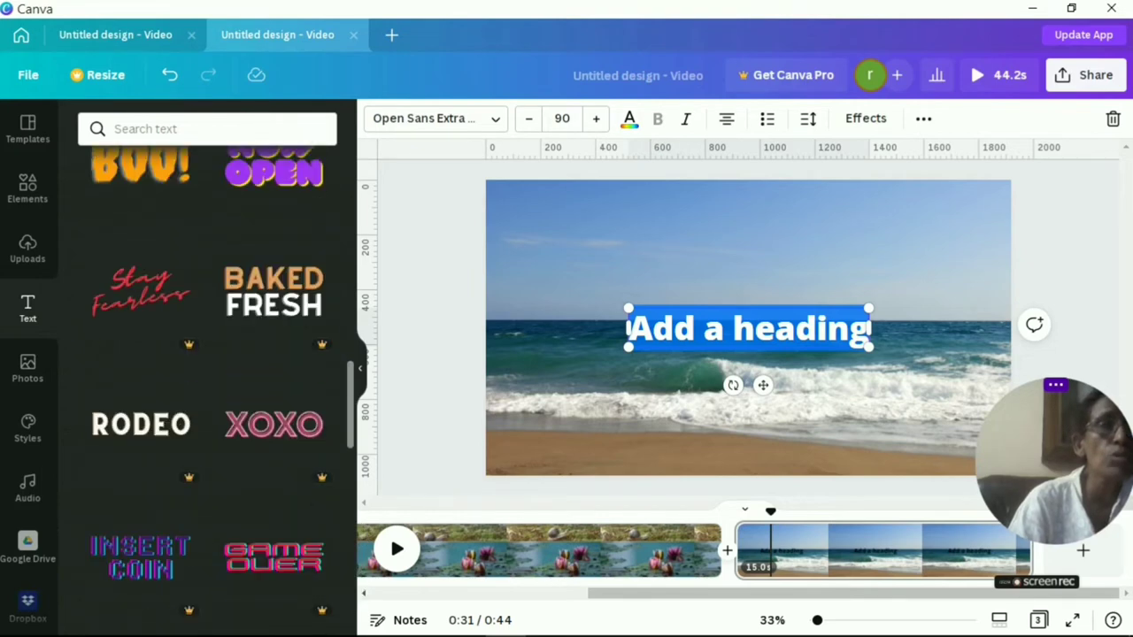
scroll(363, 528, "up", 10)
scroll(365, 489, "up", 5)
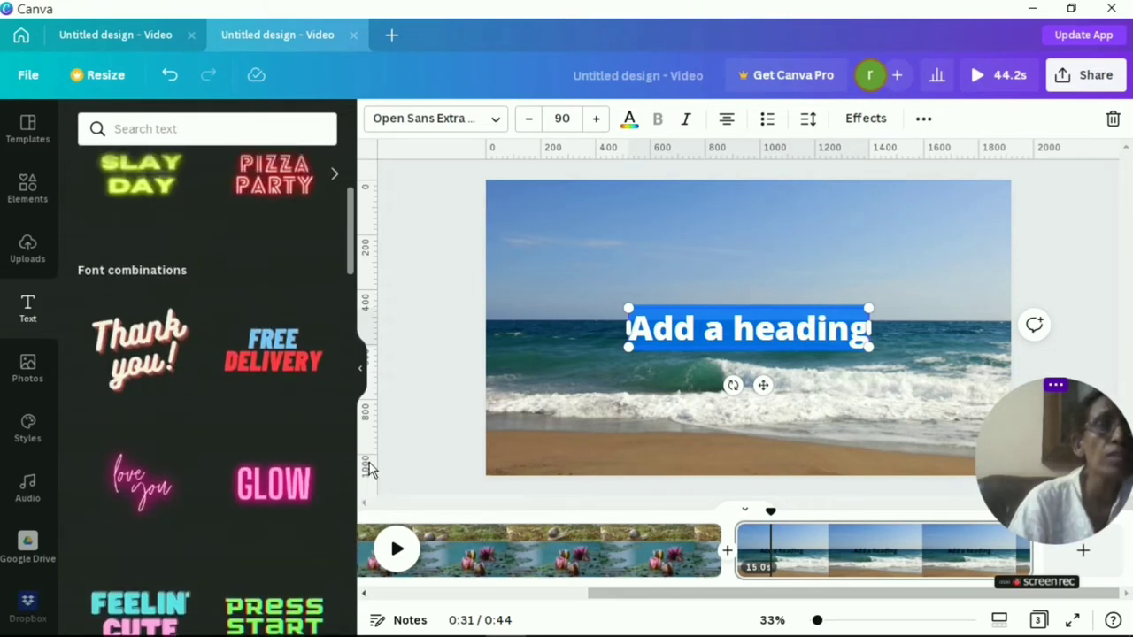
scroll(363, 531, "down", 6)
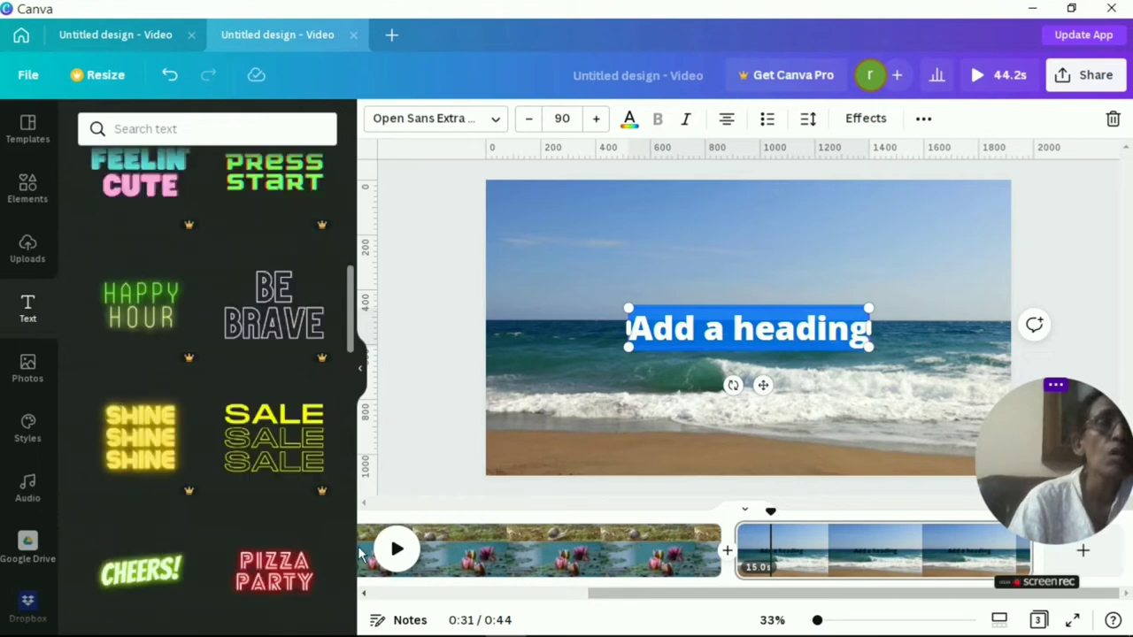
scroll(359, 584, "down", 5)
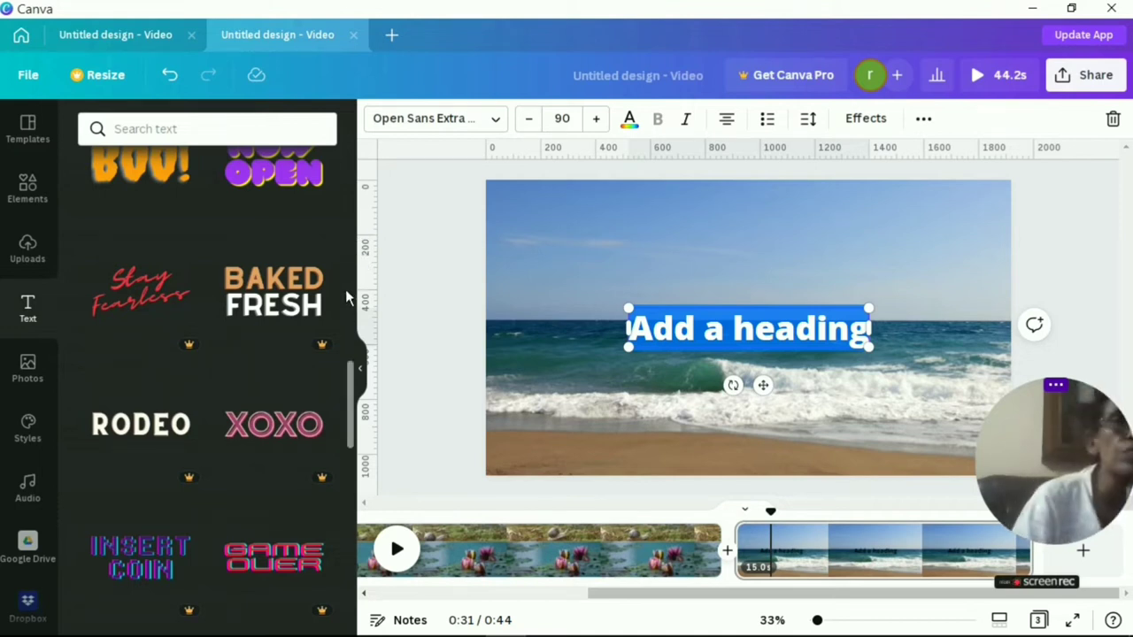
scroll(346, 286, "up", 5)
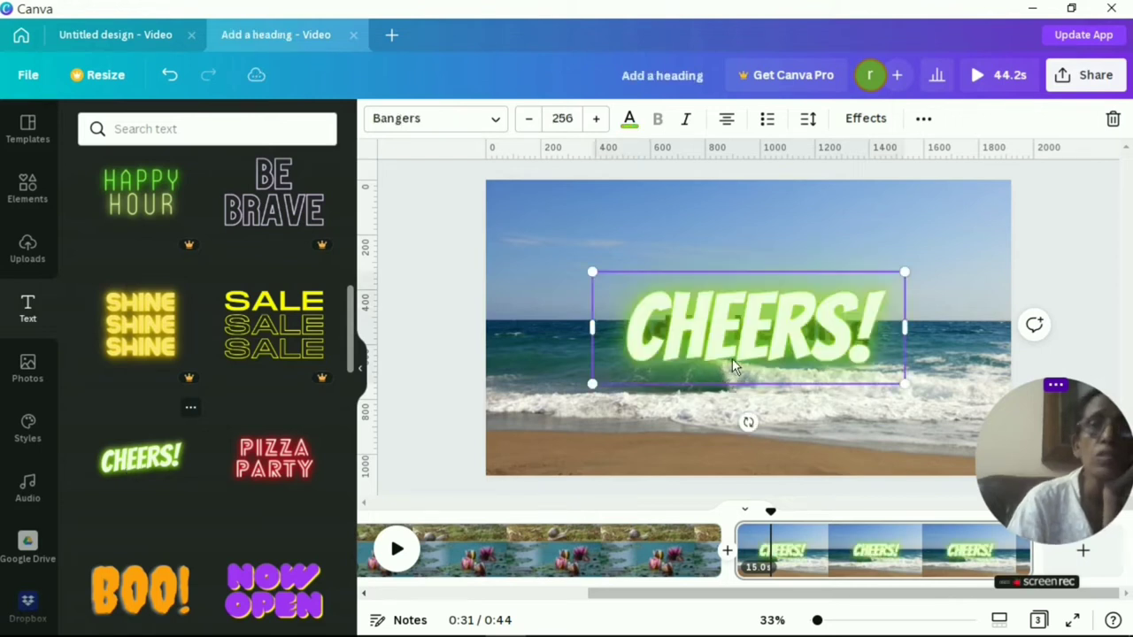
left_click(767, 420)
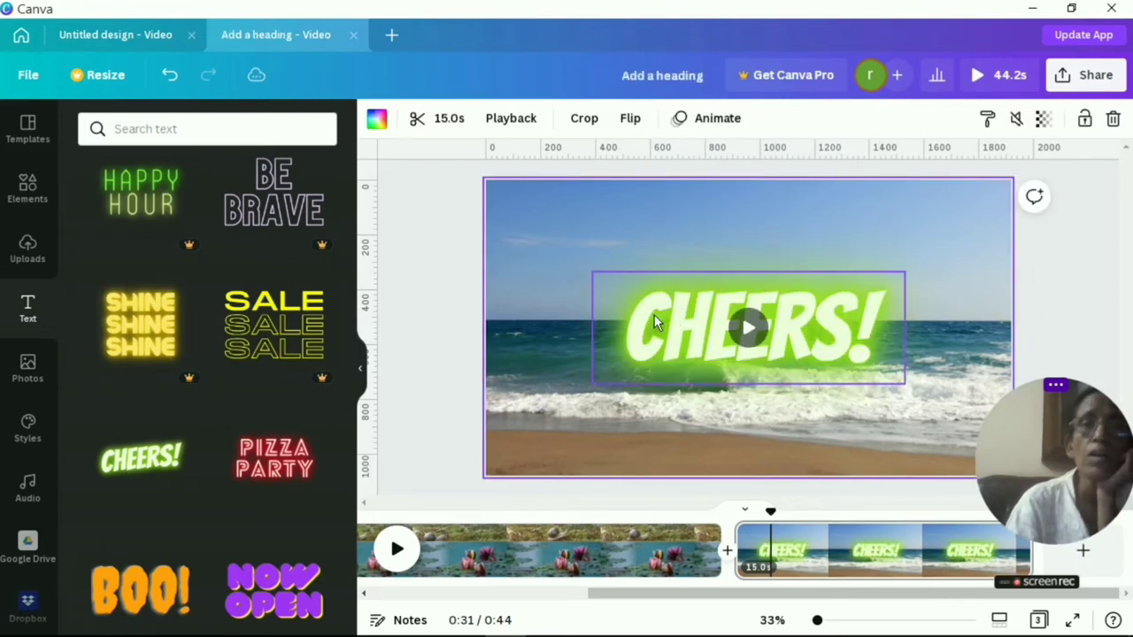
left_click(654, 314)
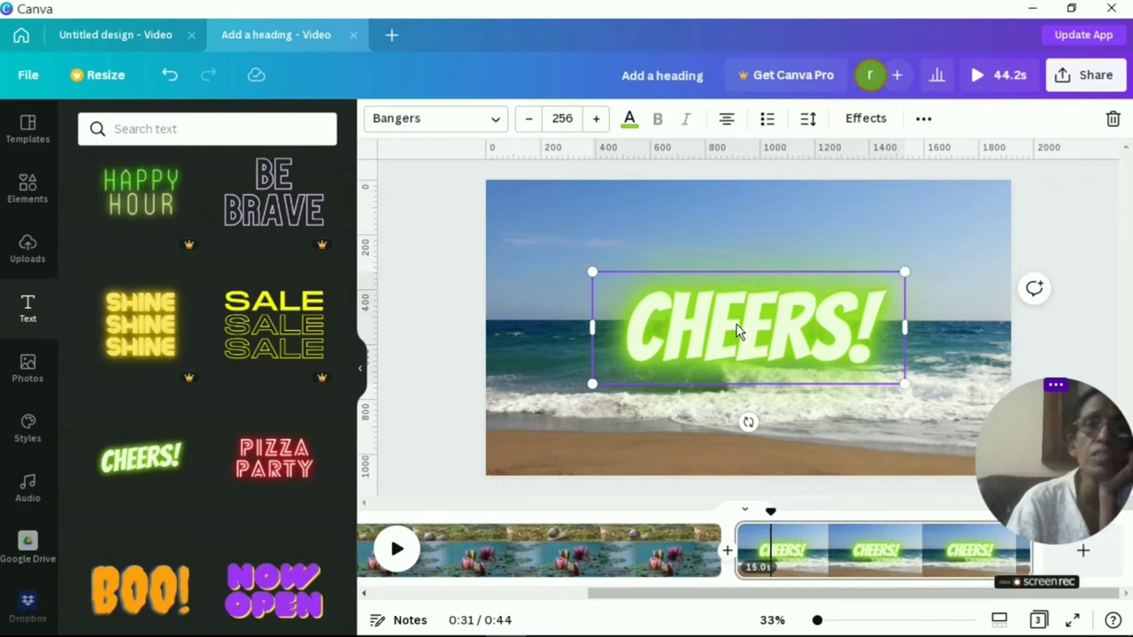
left_click(614, 337)
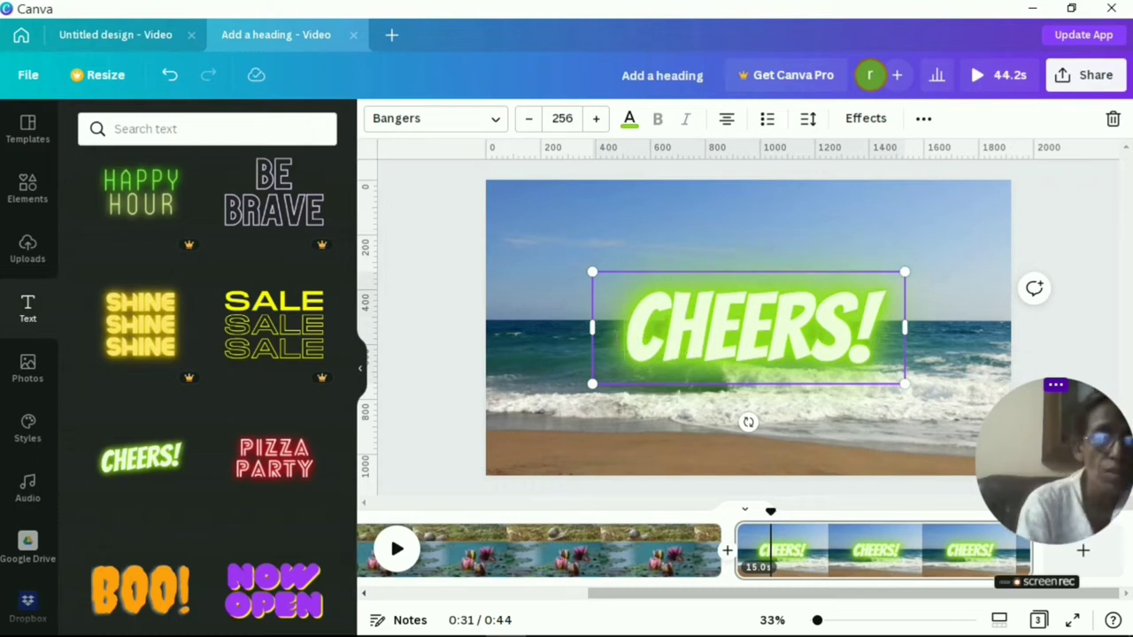
- Try to change the glowing green "CHEERS!" text on the beach page to "THANKS!"
type("THANK")
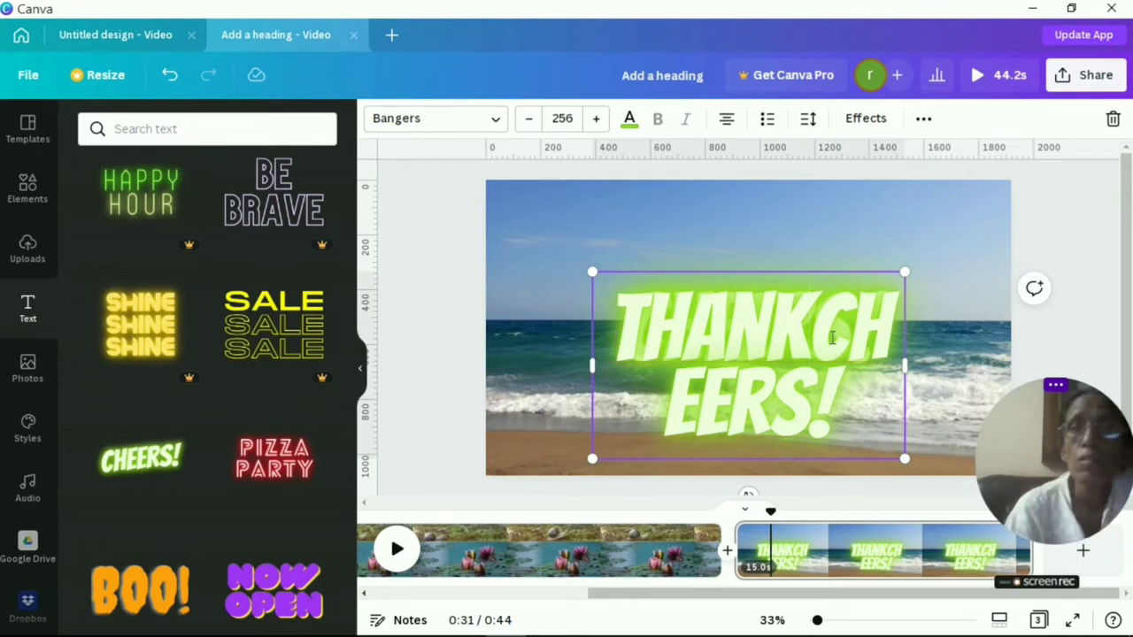
left_click(849, 408)
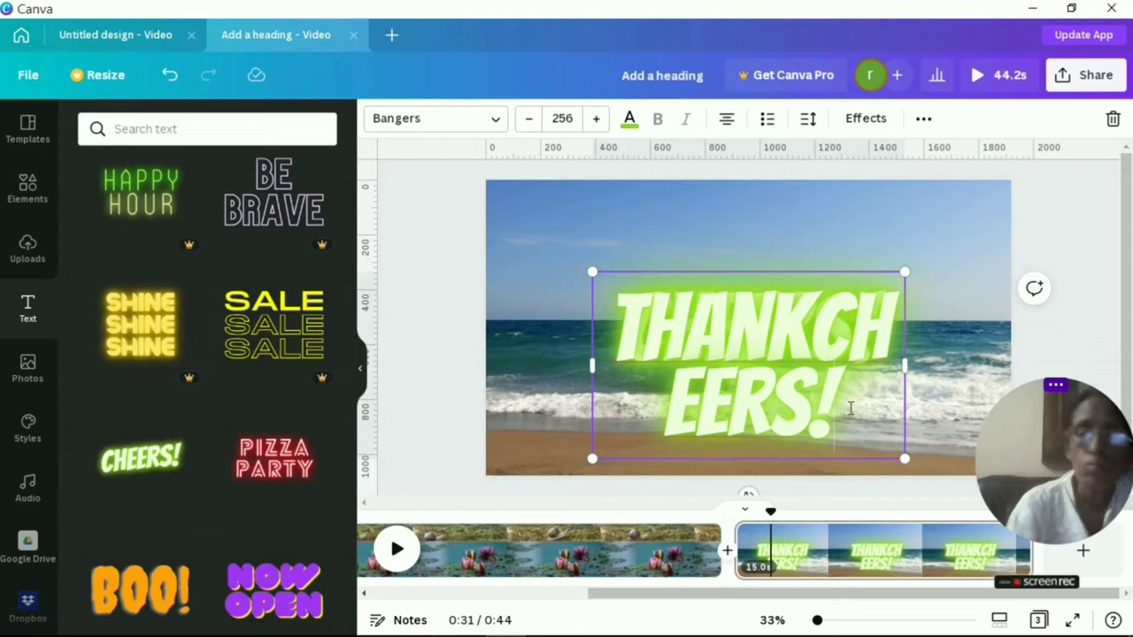
key("BackSpace")
key("BackSpace")
key("BackSpace")
key("BackSpace")
key("BackSpace")
key("BackSpace")
key("BackSpace")
type("S!")
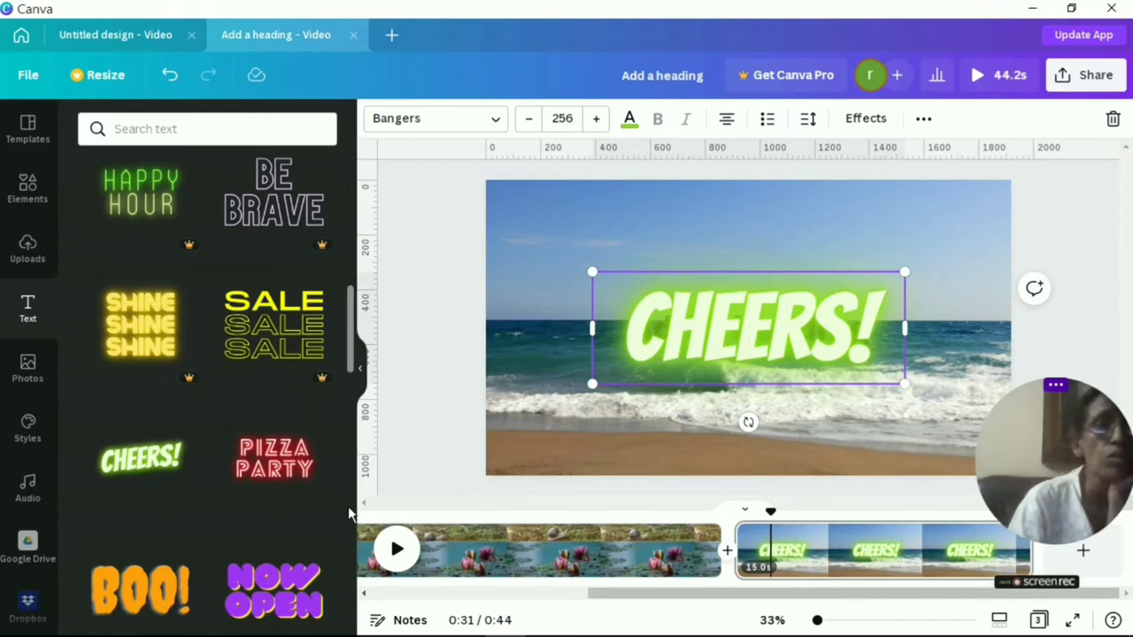
- Look through more font combinations and undo the glowing green "CHEERS!" text on the beach page
scroll(348, 506, "down", 5)
scroll(347, 506, "down", 5)
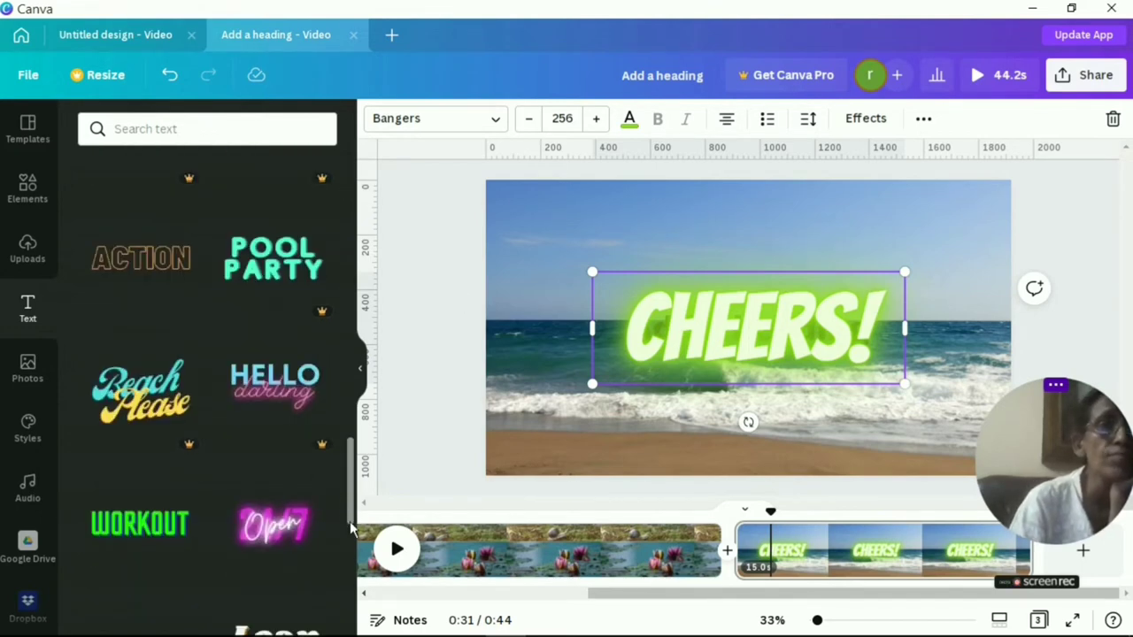
key("ctrl+z")
scroll(347, 506, "down", 2)
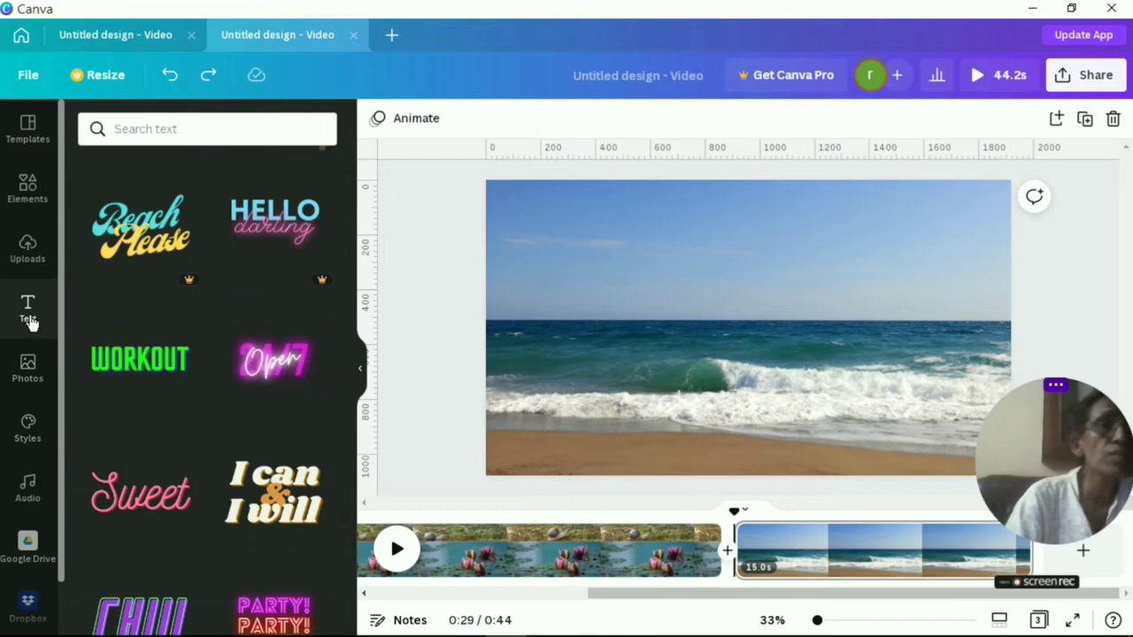
- Search the text font combinations for "thanks"
left_click(164, 130)
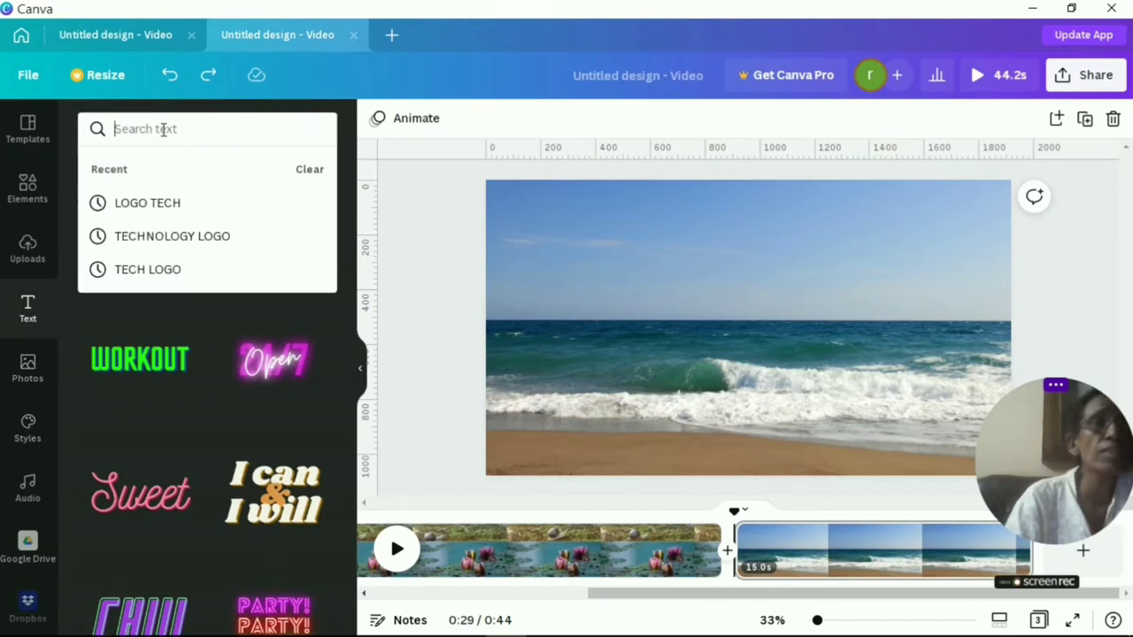
type("thanks")
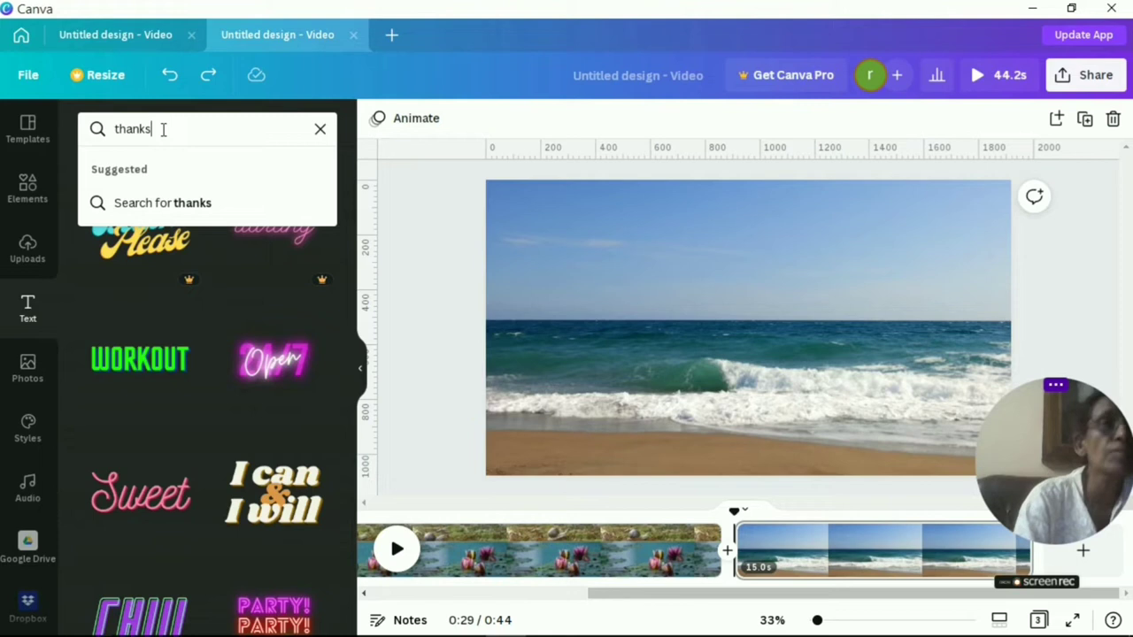
key("Return")
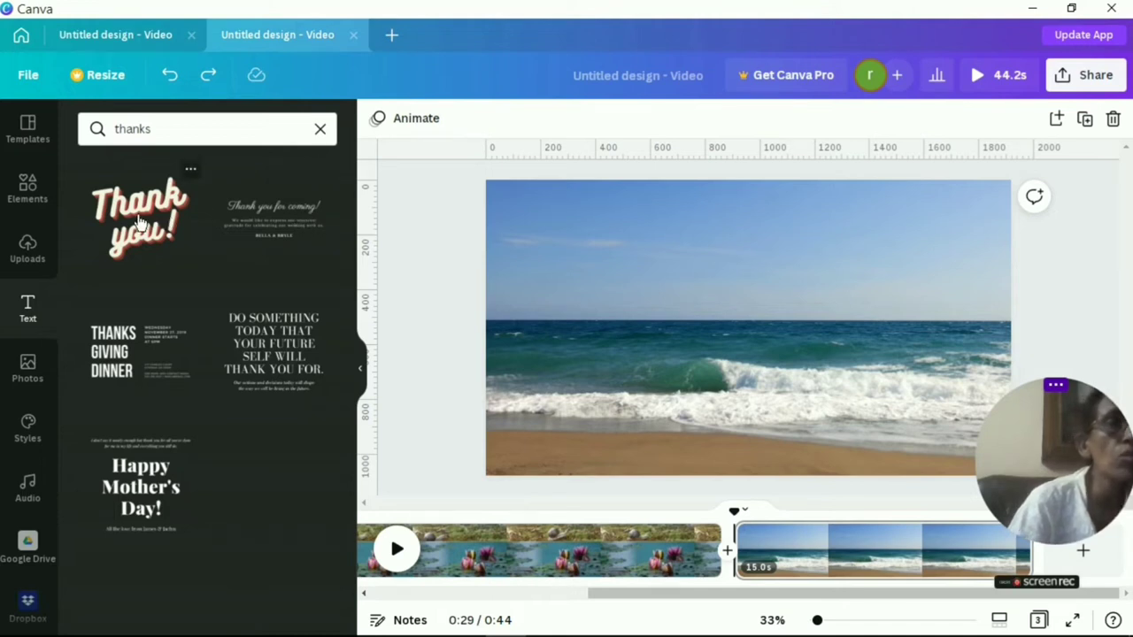
- Add the "Thank you!" font combination to the beach page, then undo both overlapping copies
left_click_drag(139, 223, 600, 308)
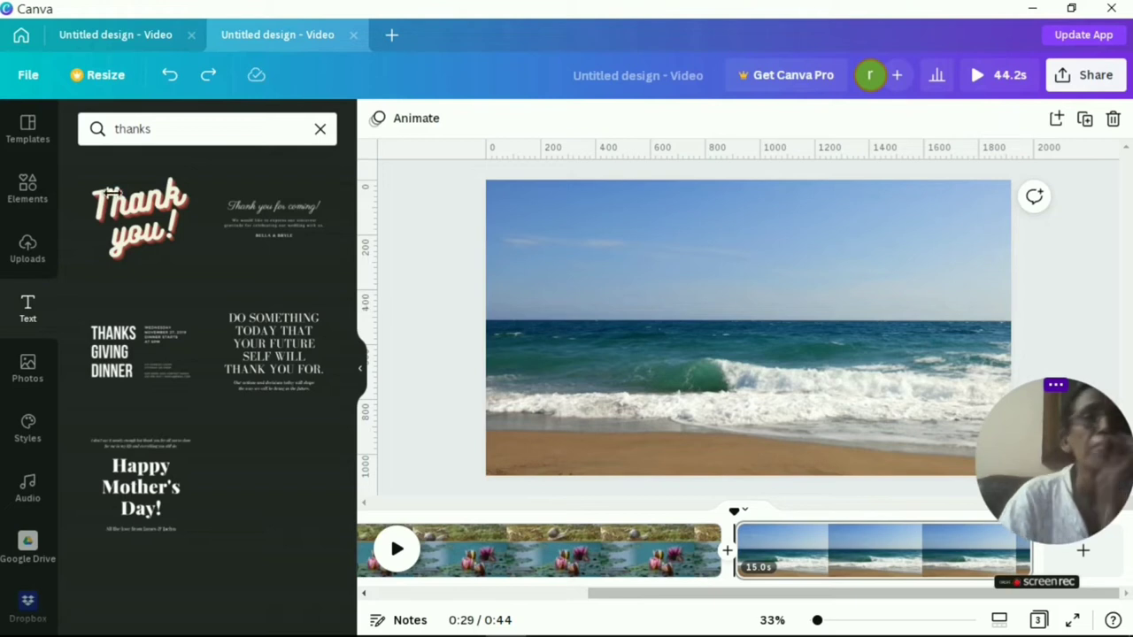
left_click(139, 221)
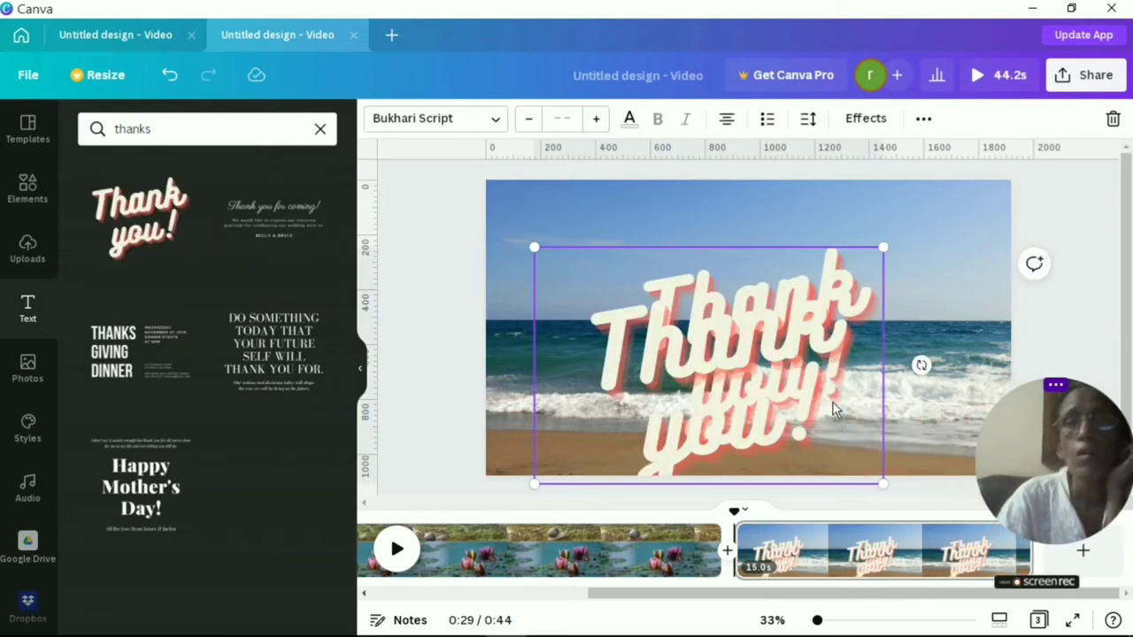
key("ctrl+z")
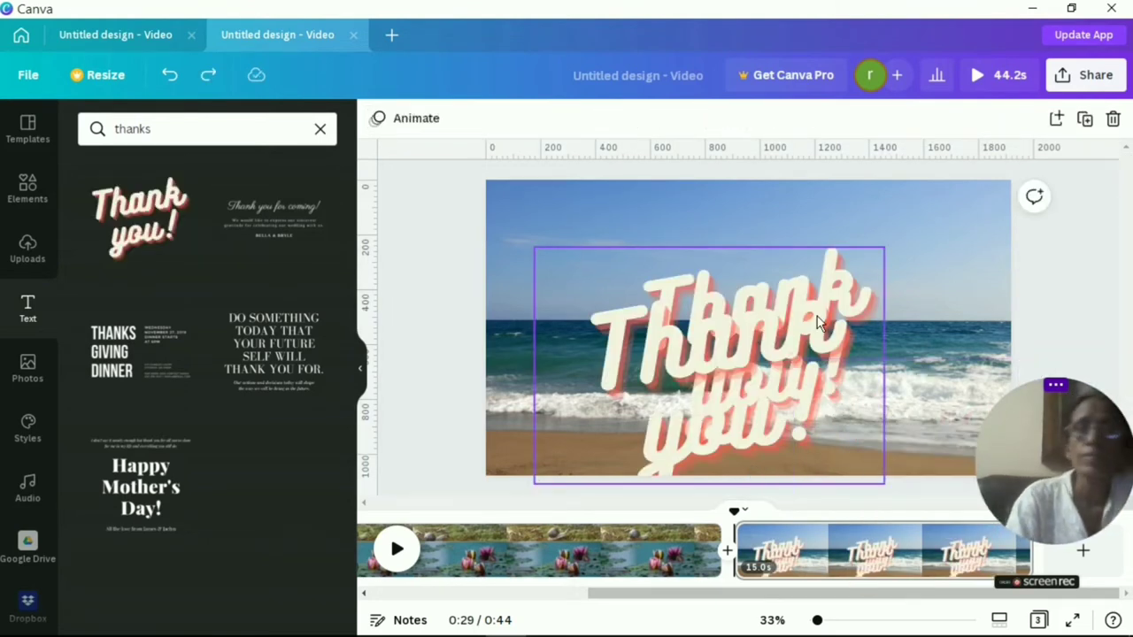
key("ctrl+z")
left_click(723, 340)
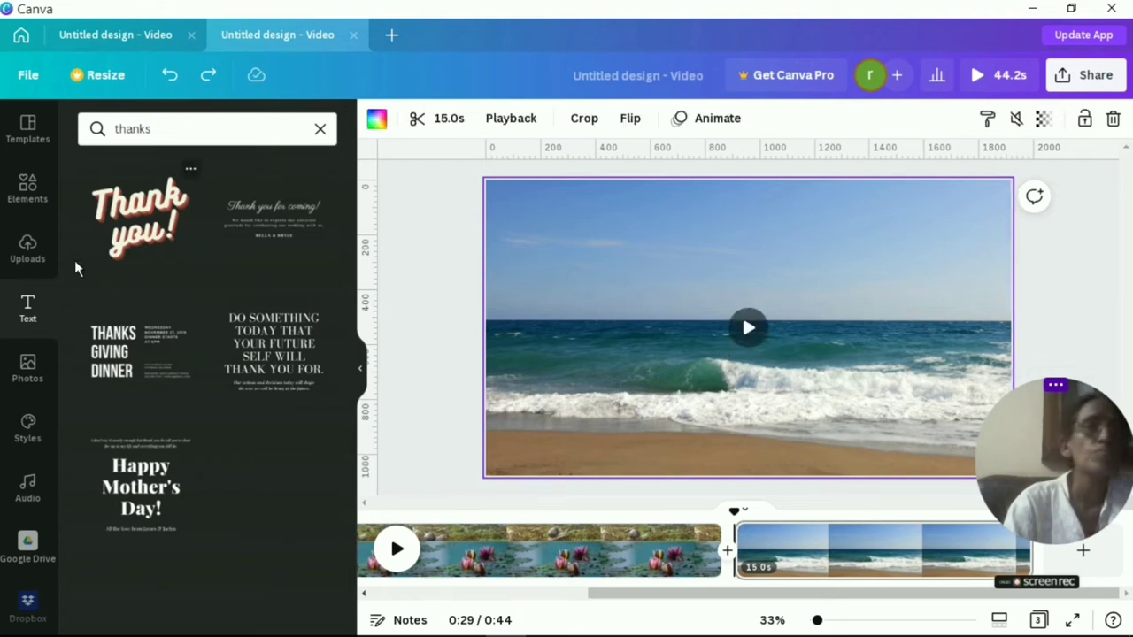
- Place the "Thank you!" font combination on the beach page and set the word "Thank" to font size 96
left_click_drag(134, 220, 767, 297)
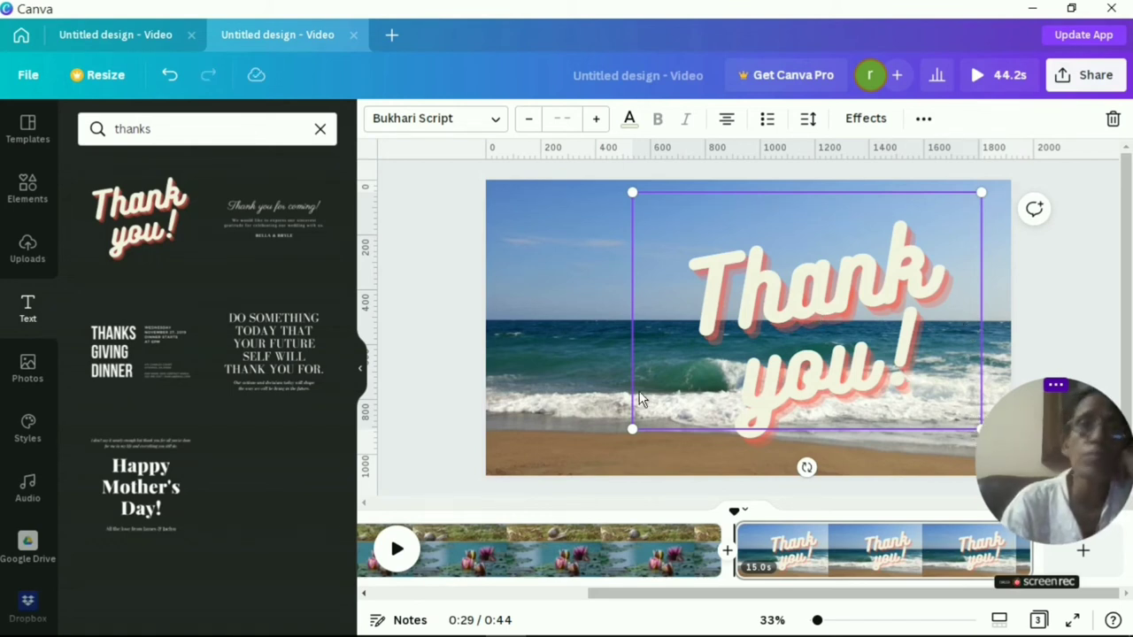
right_click(794, 285)
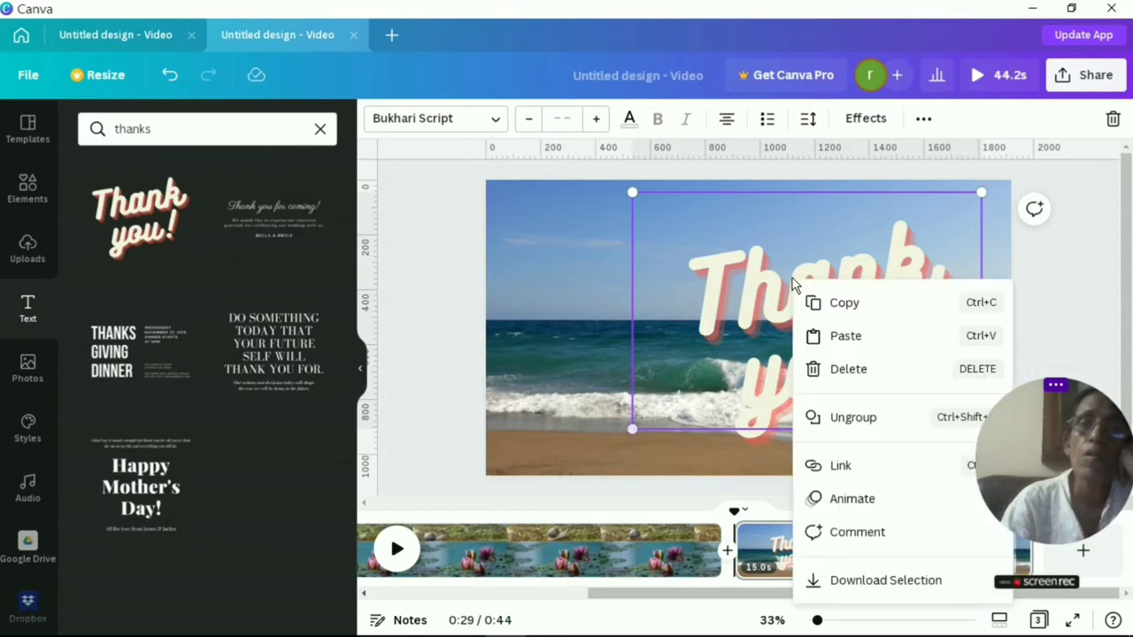
left_click(941, 219)
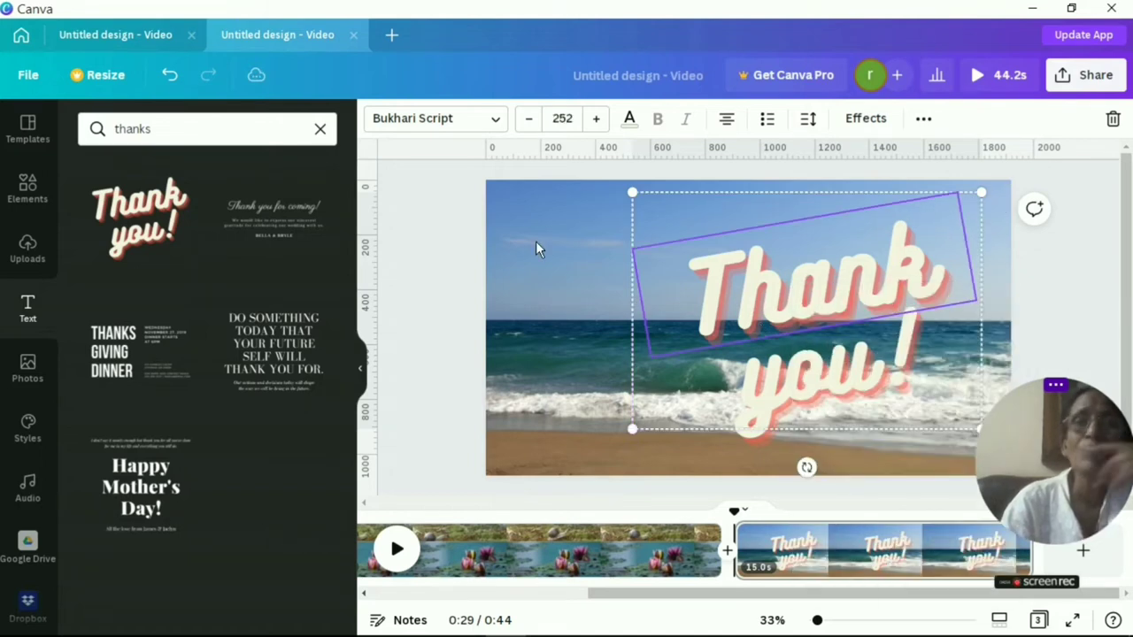
left_click(577, 116)
left_click(583, 117)
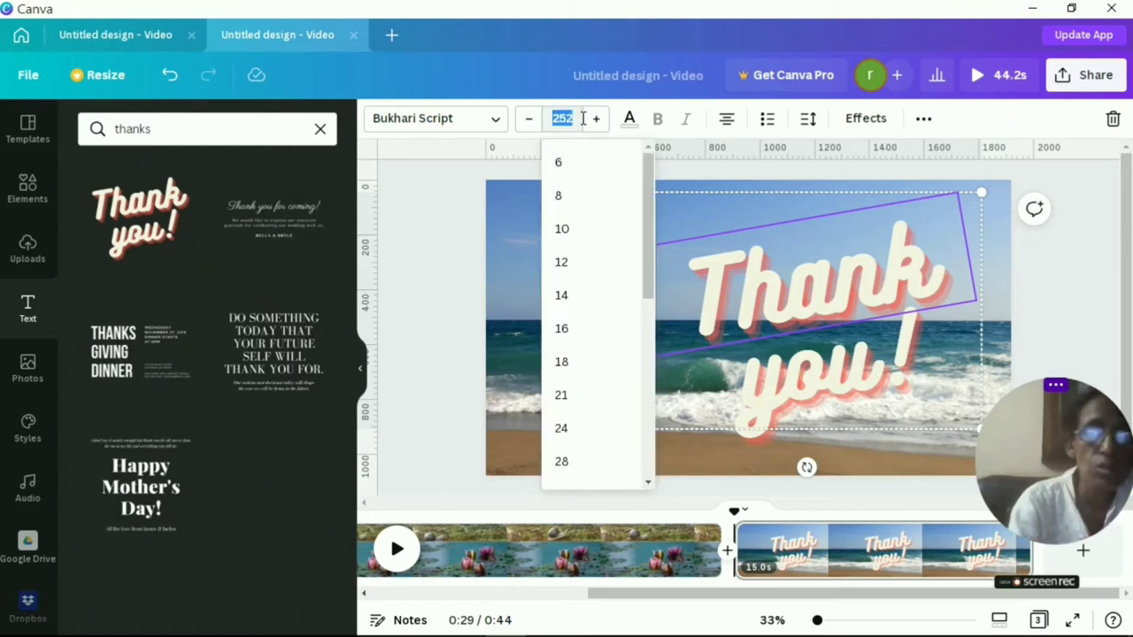
type("96")
key("Return")
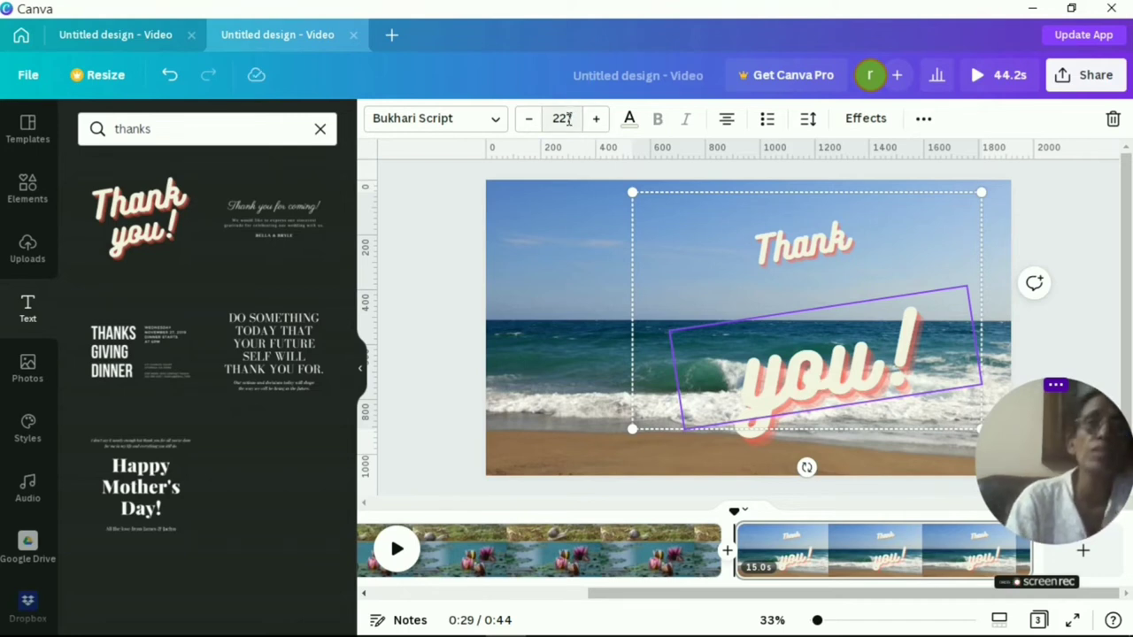
- Set "you!" to font size 96 and shrink the whole text group, then undo back to the plain beach page
left_click_drag(574, 118, 567, 116)
type("9")
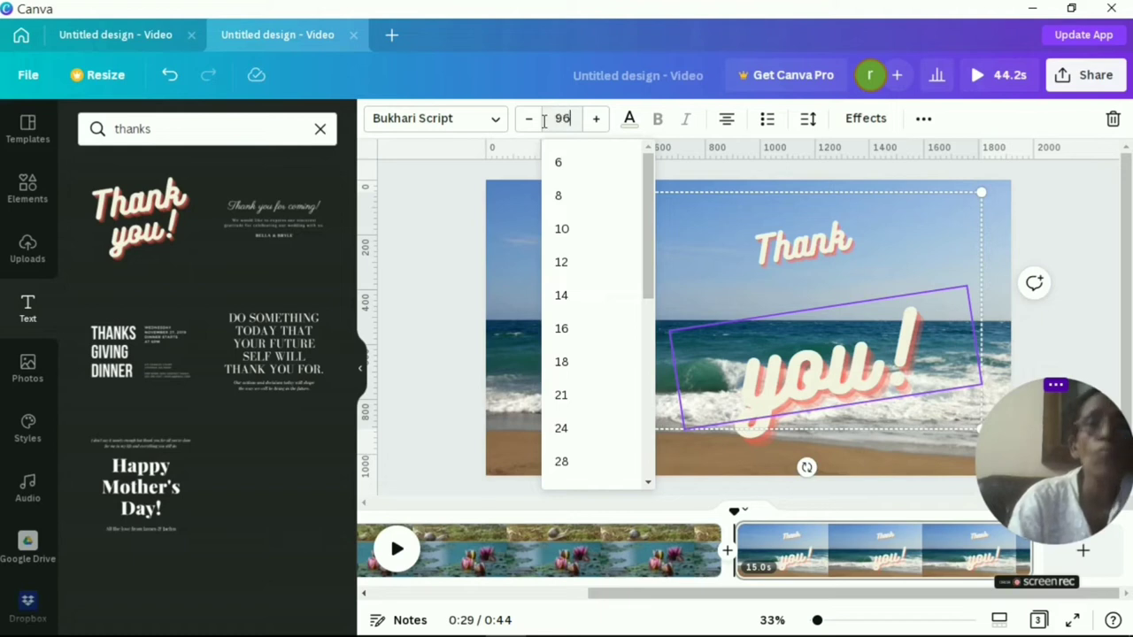
type("6")
key("Return")
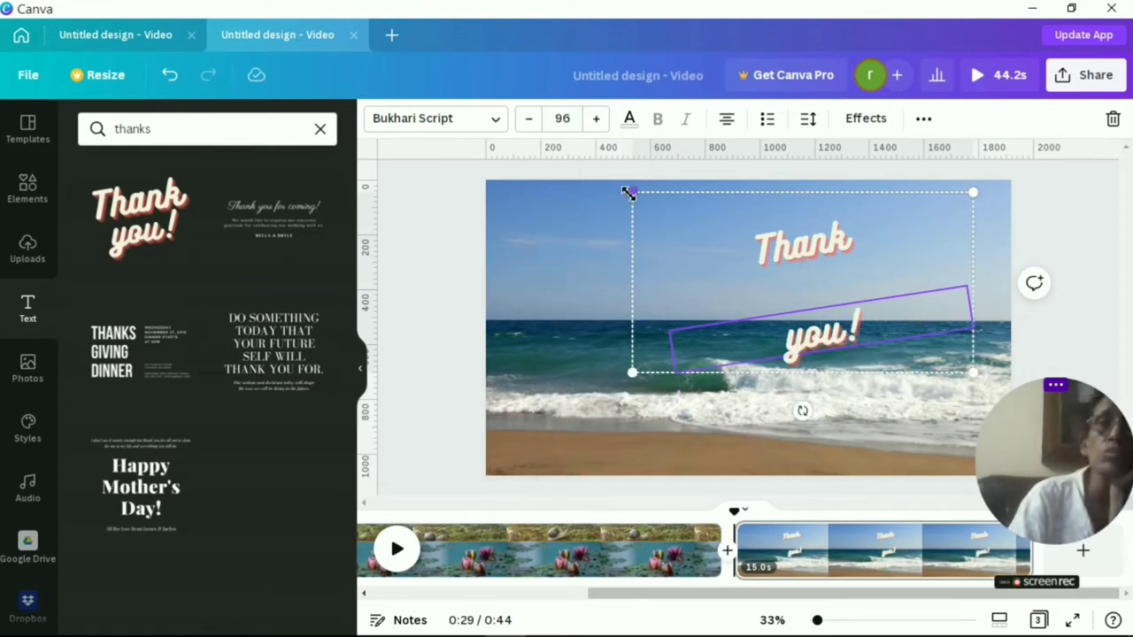
left_click_drag(635, 195, 749, 262)
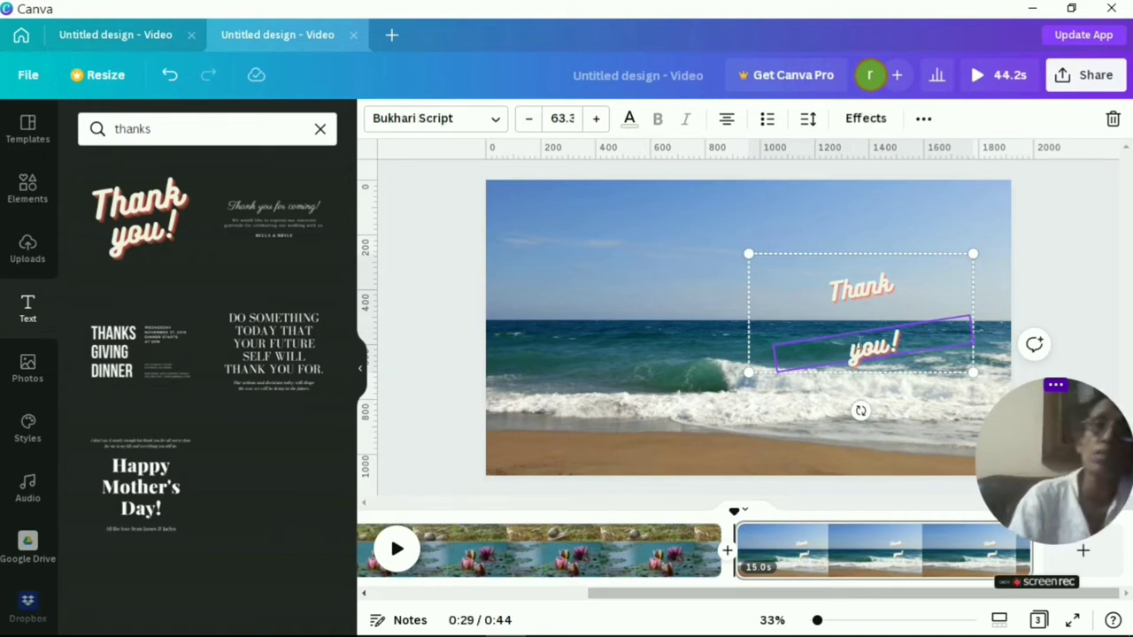
key("ctrl+z")
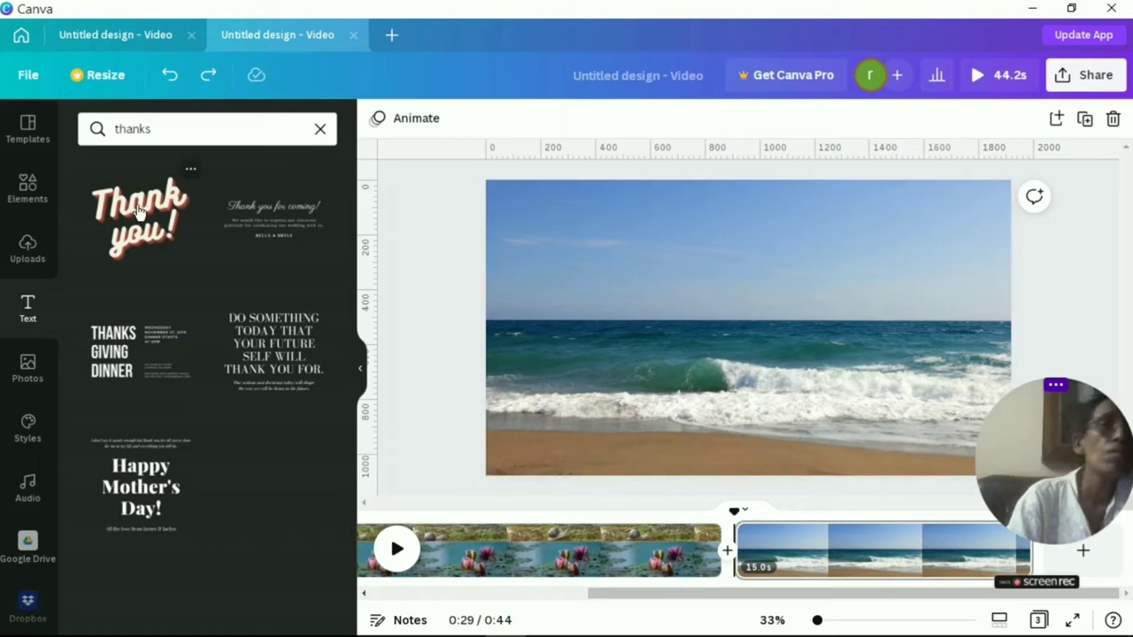
- Place the "Thank you!" font combination on the empty beach page and recolour the word "Thank" light grey
left_click_drag(134, 214, 673, 248)
left_click(770, 279)
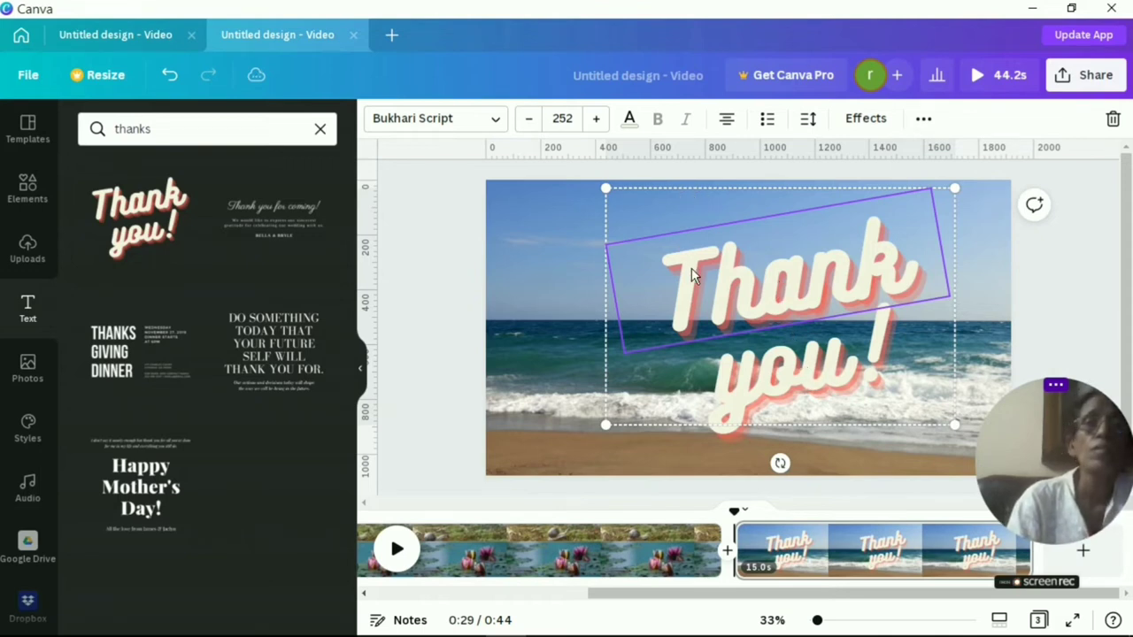
left_click(630, 129)
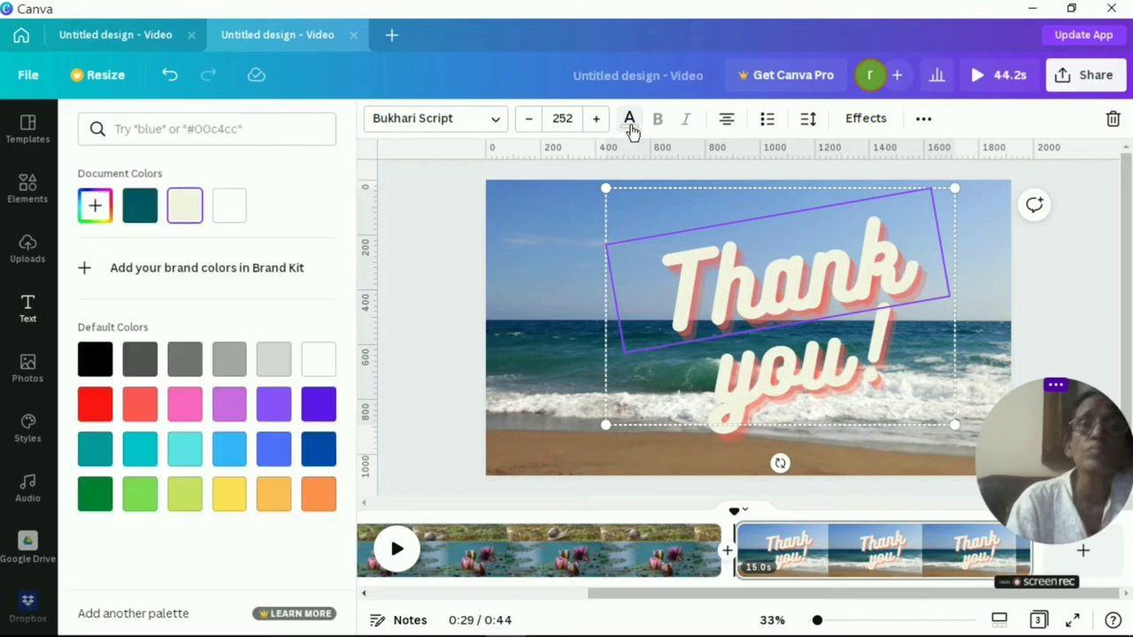
left_click(185, 449)
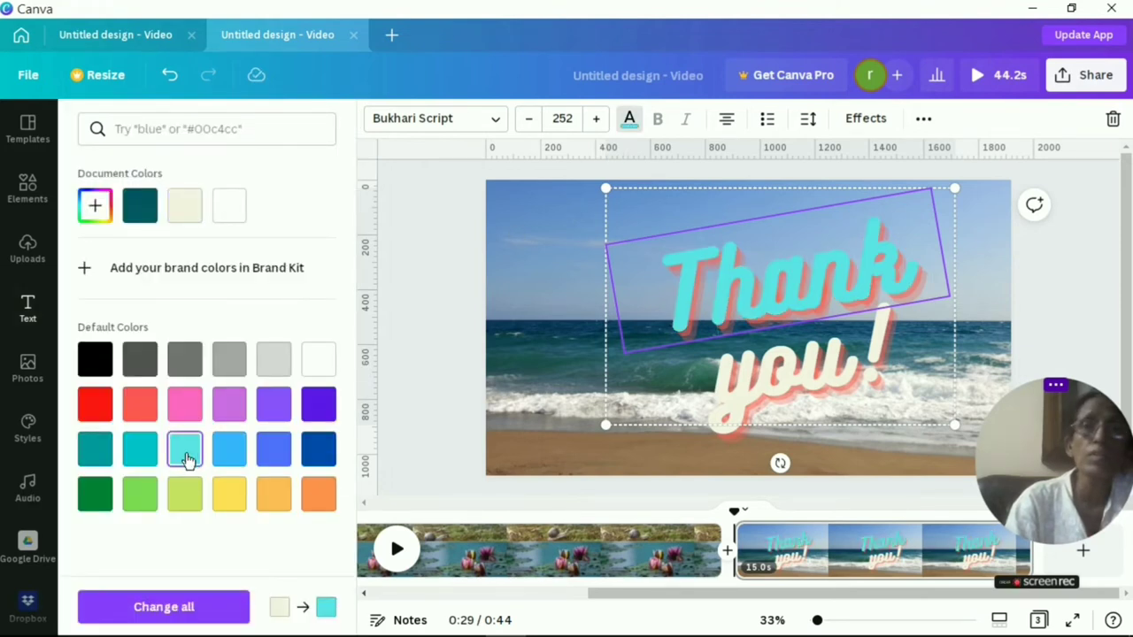
left_click(83, 457)
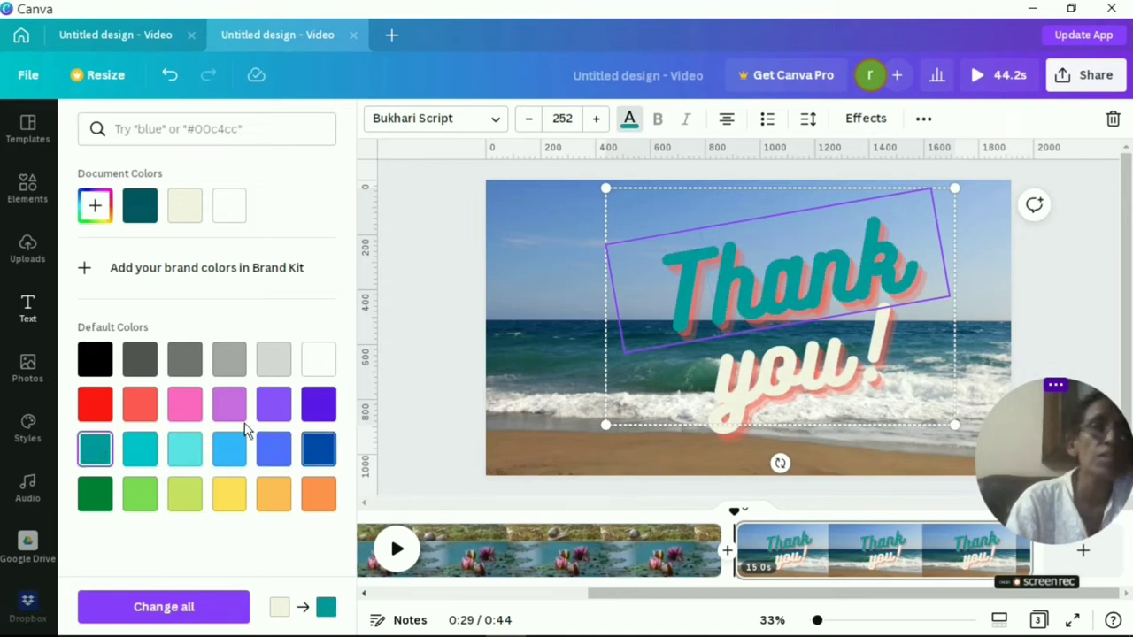
left_click(282, 361)
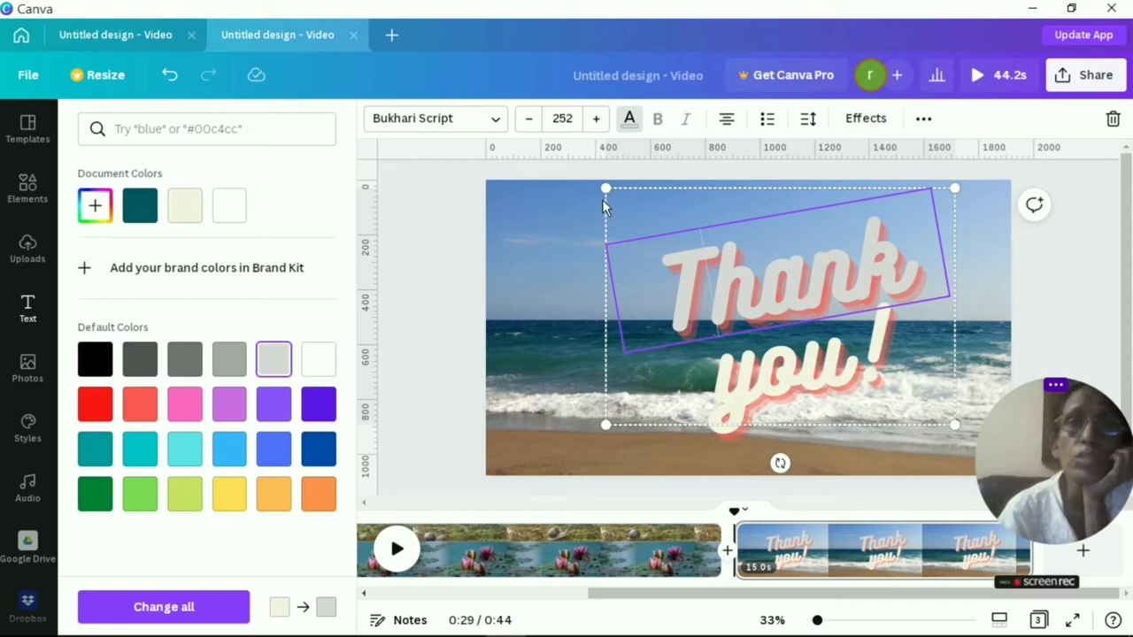
- Shrink the "Thank you!" text group to a font size of about 103 and move it near the page's centre
left_click_drag(606, 188, 811, 328)
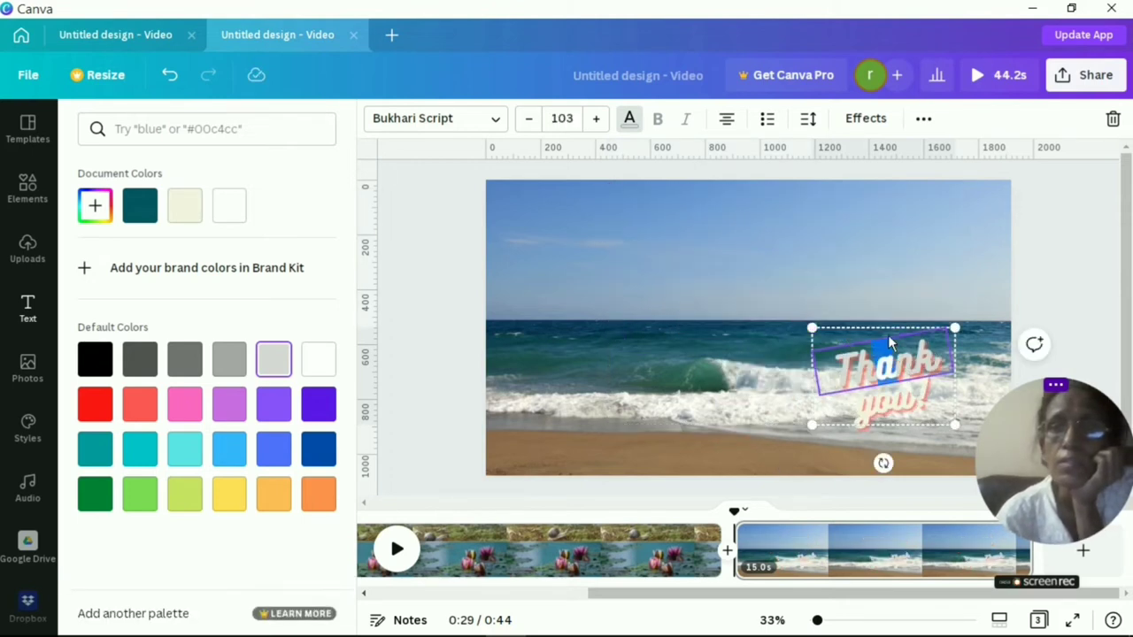
left_click_drag(889, 356, 786, 263)
left_click(759, 308)
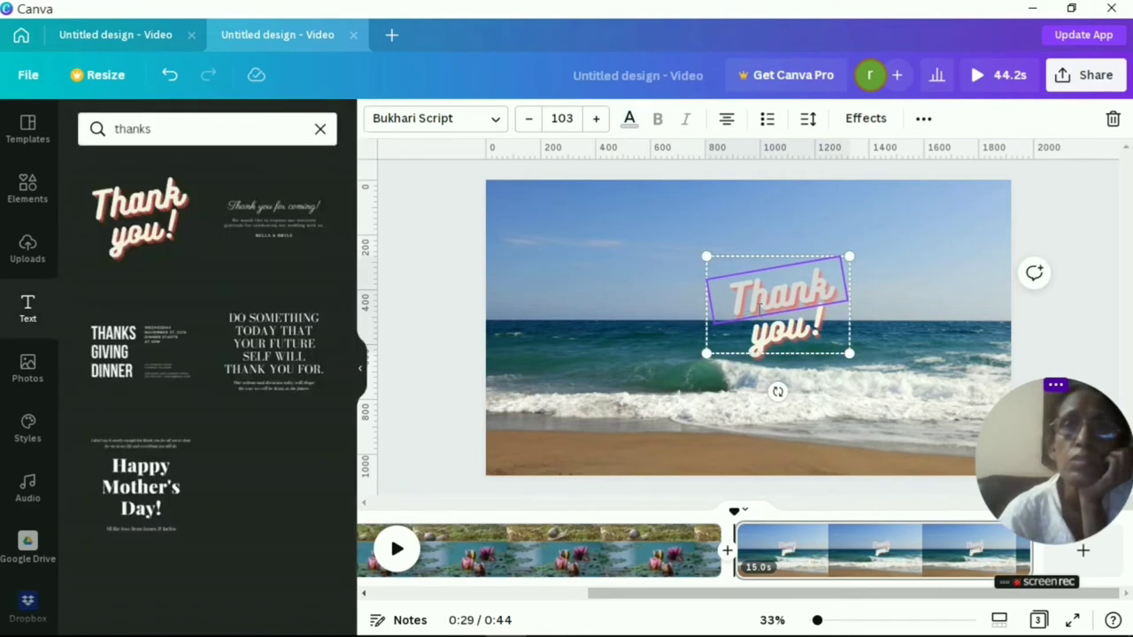
left_click(584, 198)
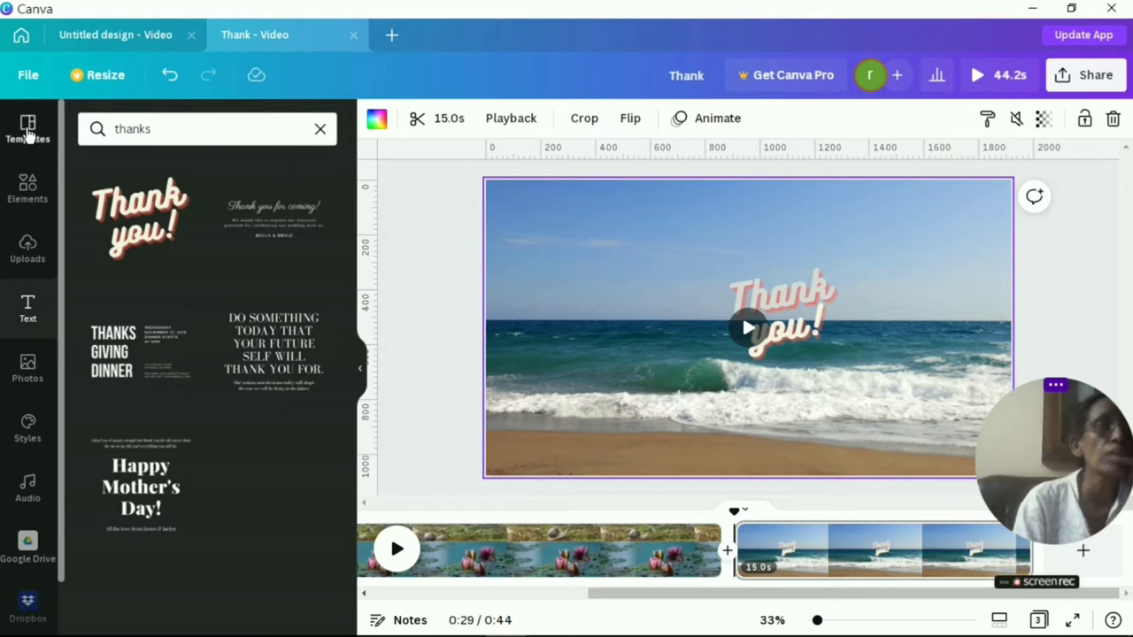
- Find the first uploaded "Kiss The Heavens" audio file and add it as a music track to the video timeline
left_click(29, 133)
left_click(26, 496)
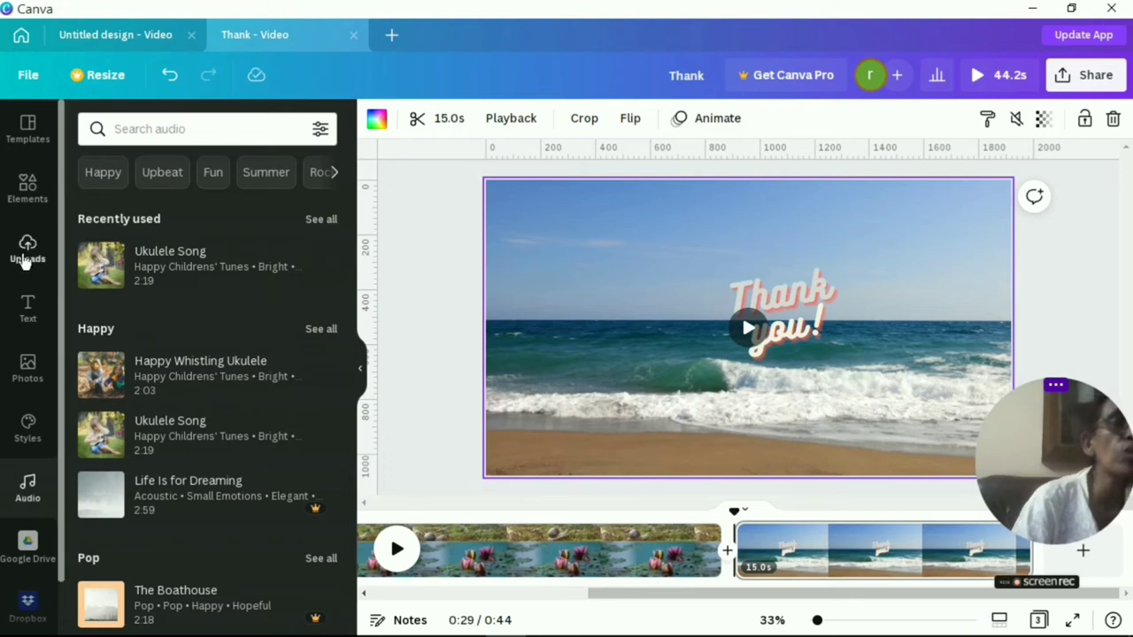
left_click(24, 262)
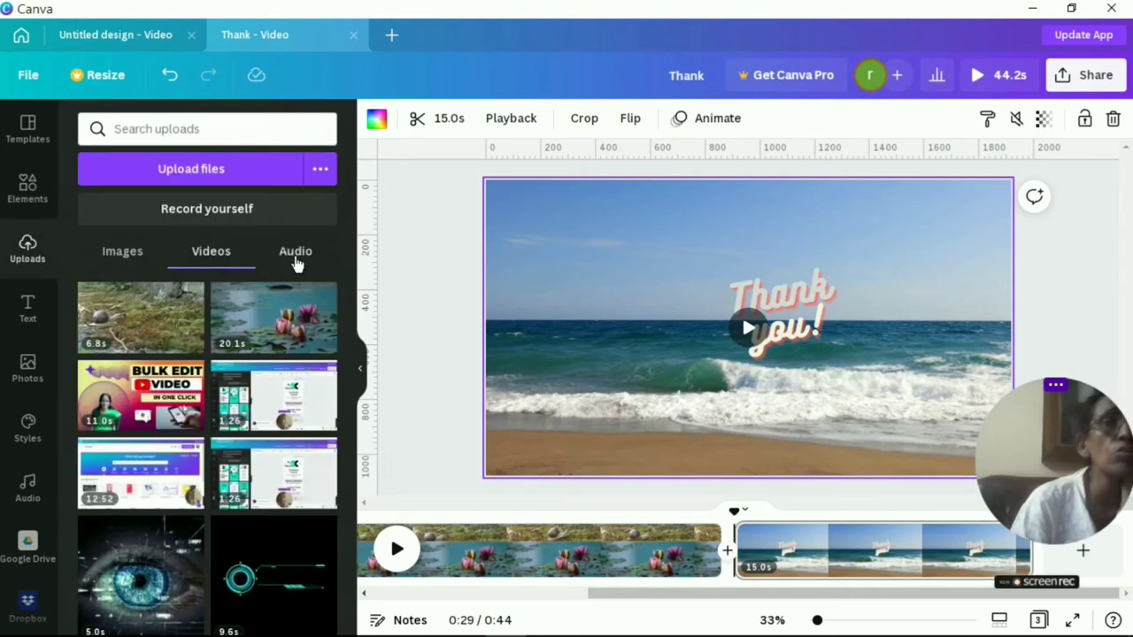
left_click(297, 257)
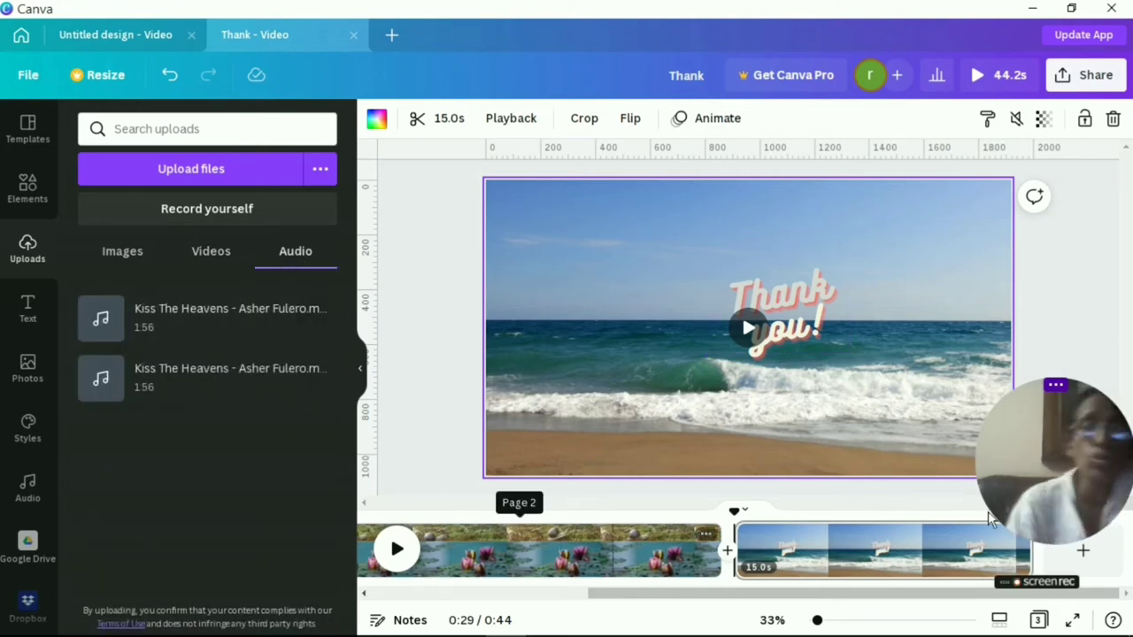
left_click_drag(1054, 465, 1054, 319)
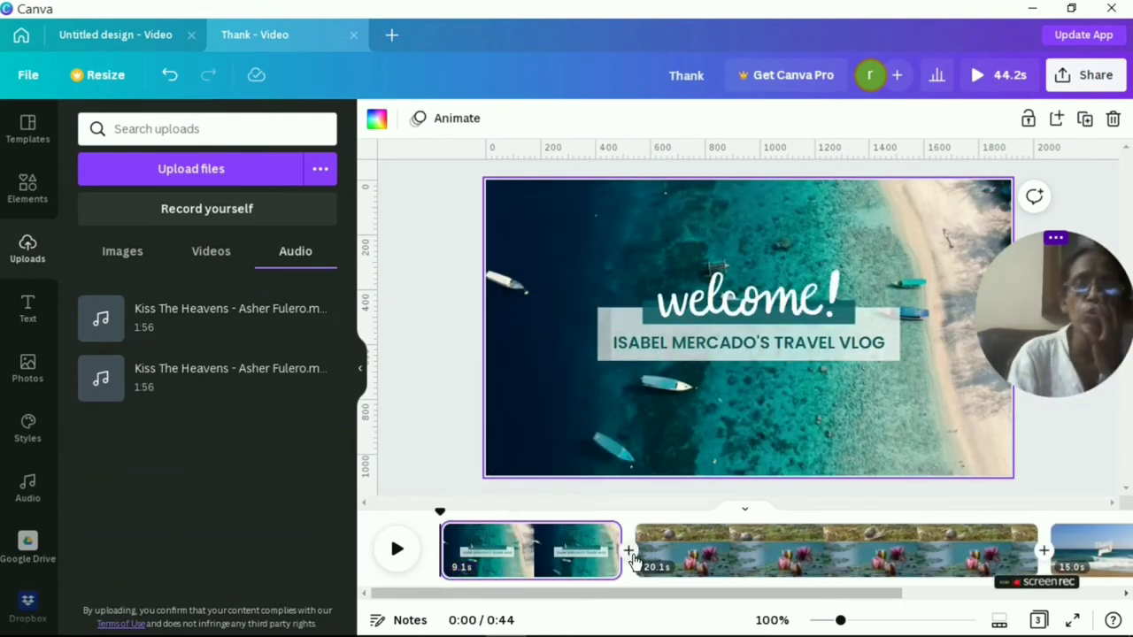
left_click(650, 554)
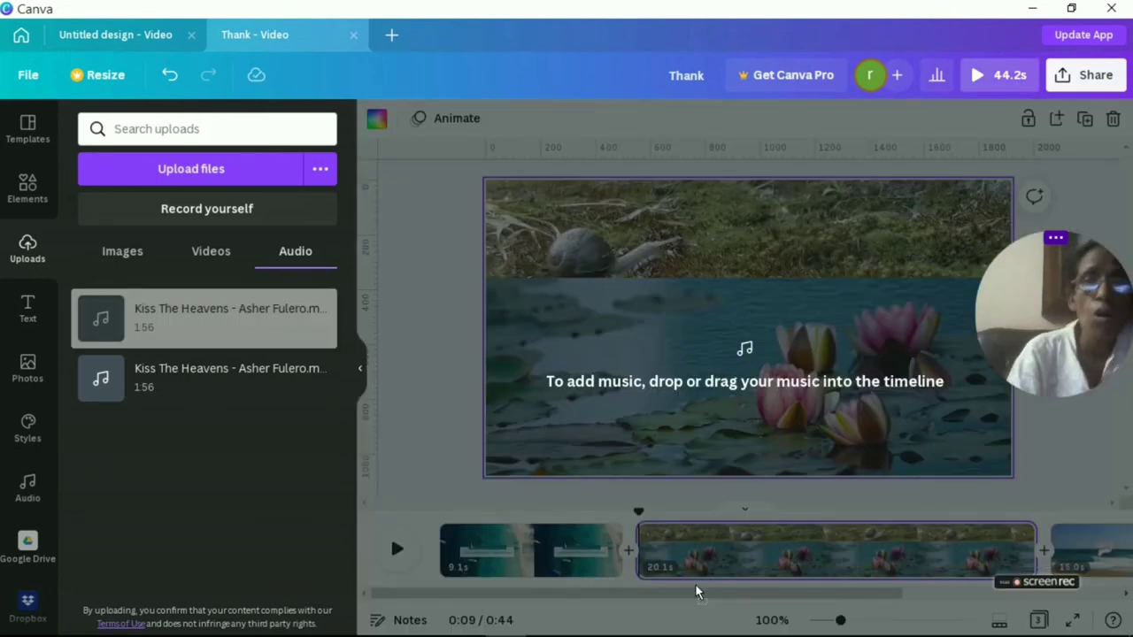
left_click_drag(696, 591, 698, 589)
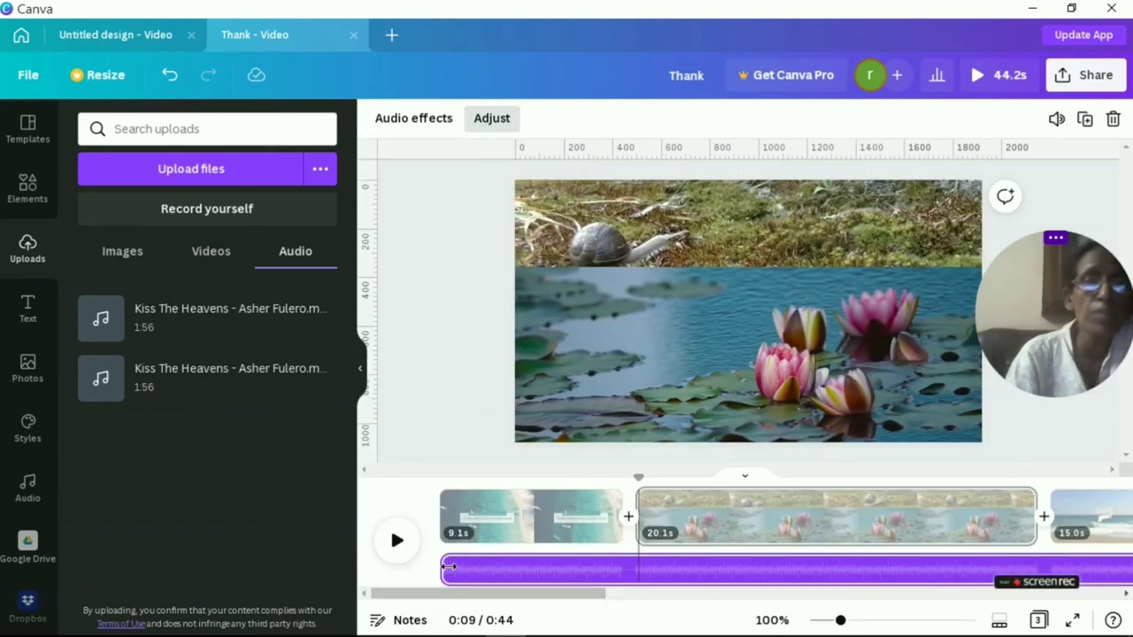
- Trim the start of the audio track so the music begins with the split-screen page at 0:09
left_click_drag(445, 566, 640, 567)
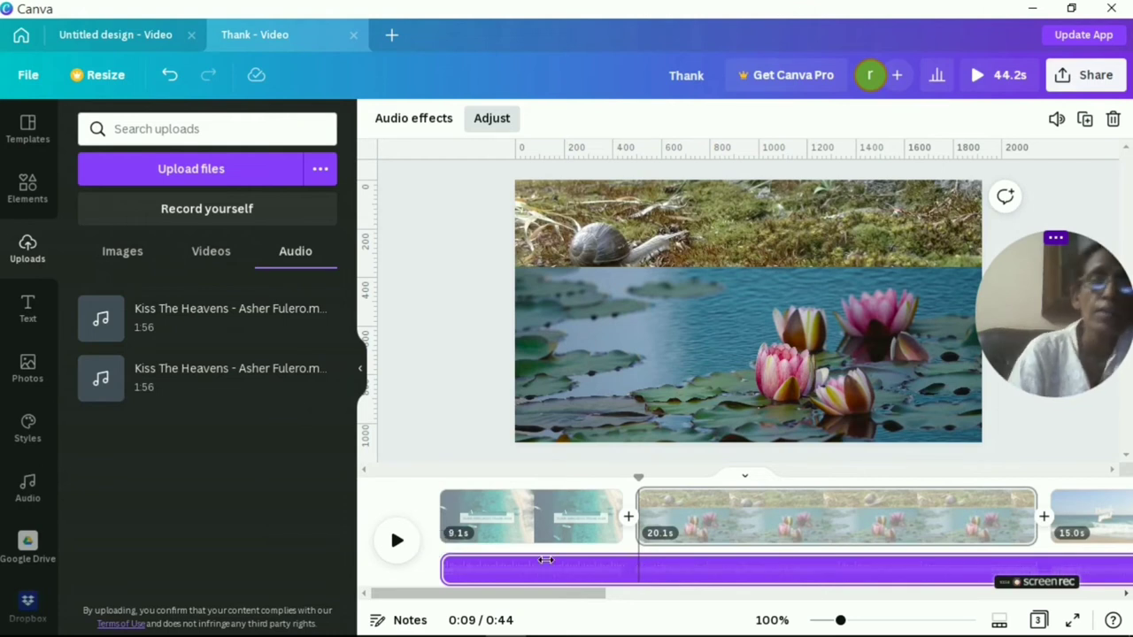
left_click_drag(439, 569, 681, 571)
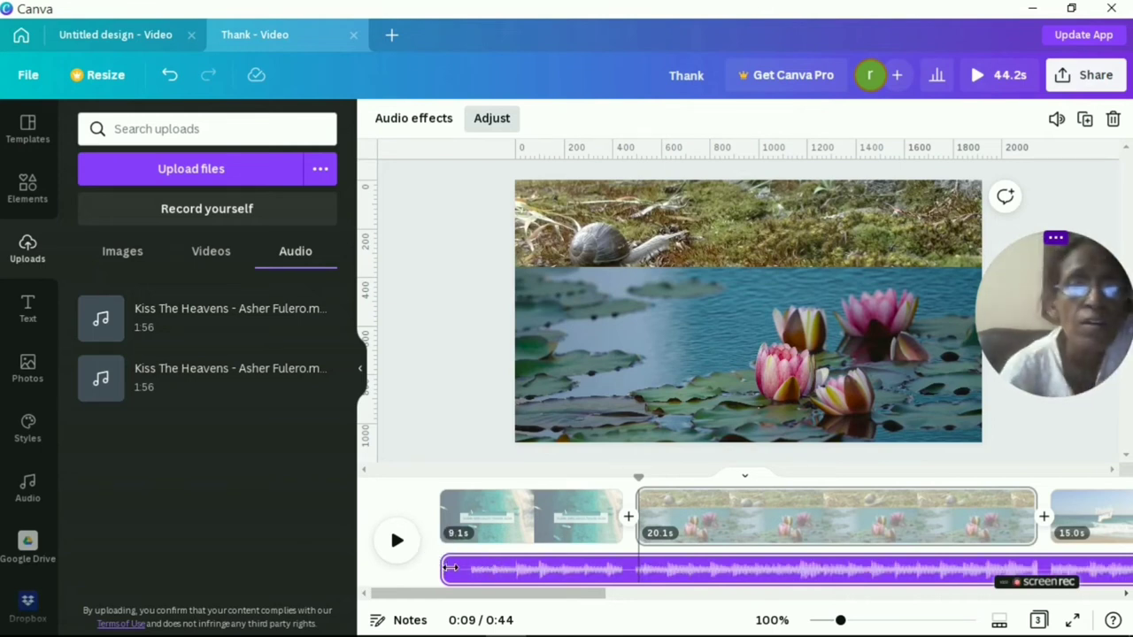
left_click_drag(452, 569, 639, 566)
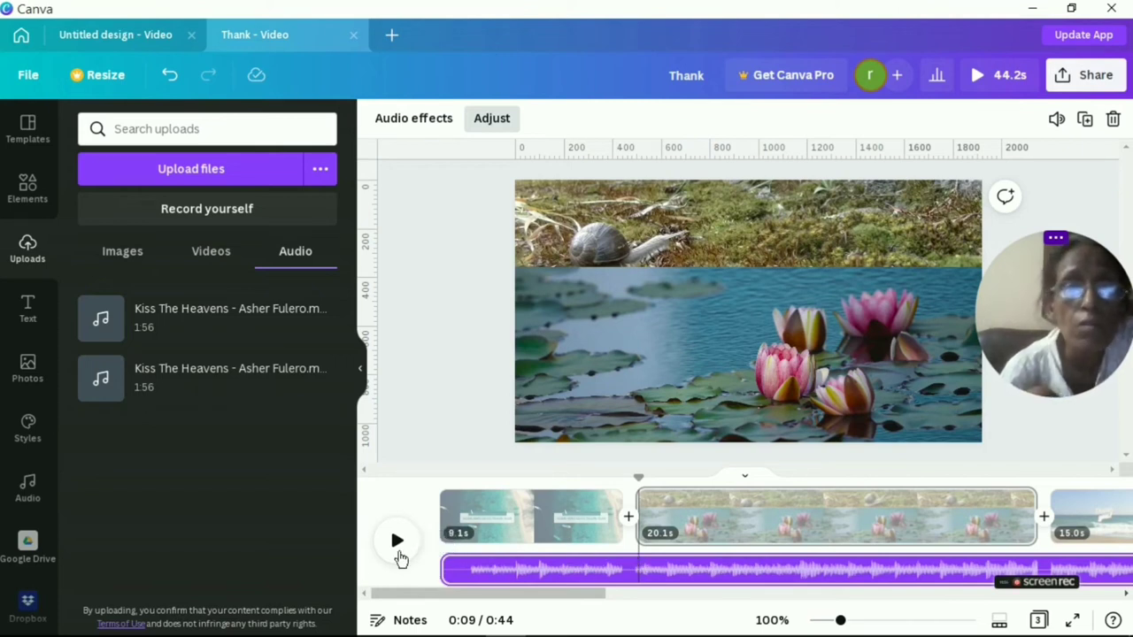
left_click(438, 570)
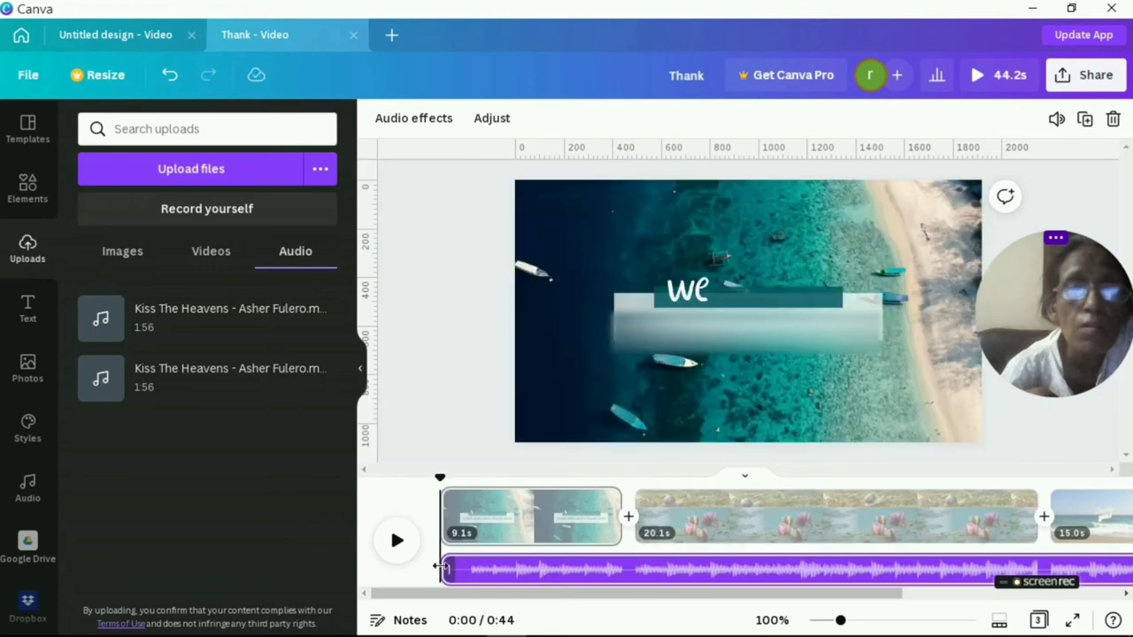
left_click_drag(440, 567, 637, 571)
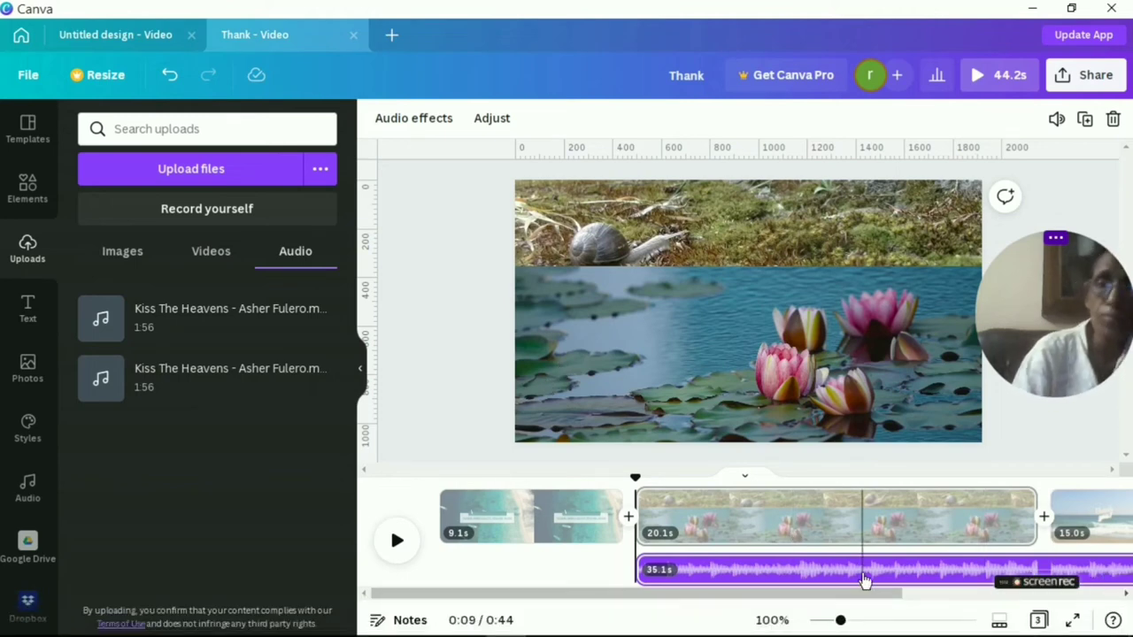
- Preview the whole video through the closing beach page, muting and restoring the sound and pausing and resuming playback
left_click(1084, 516)
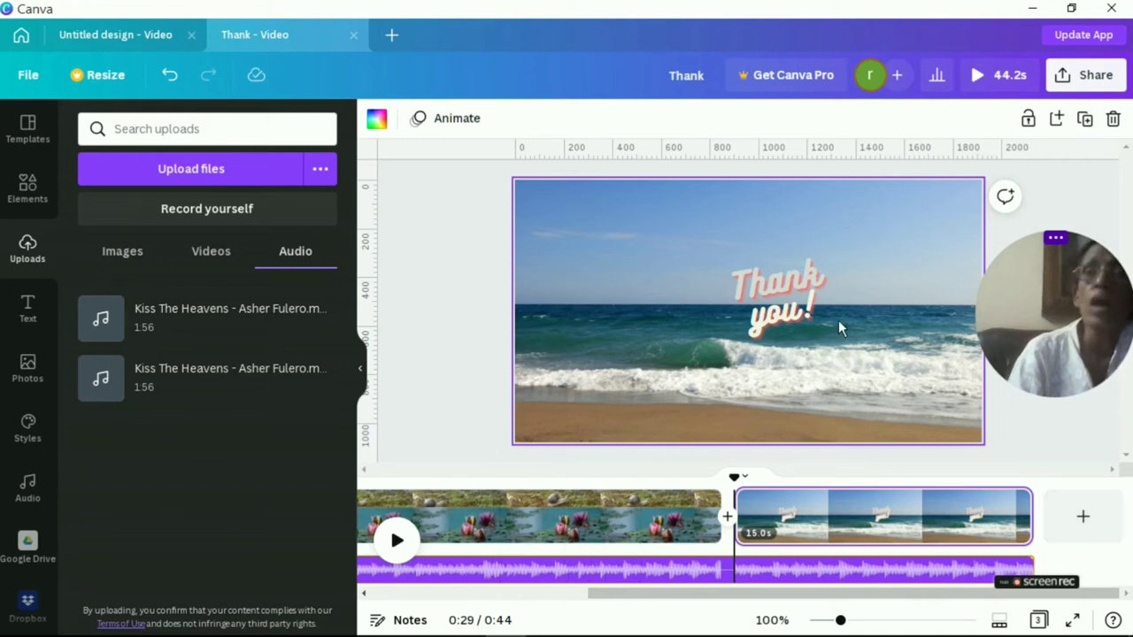
left_click(978, 78)
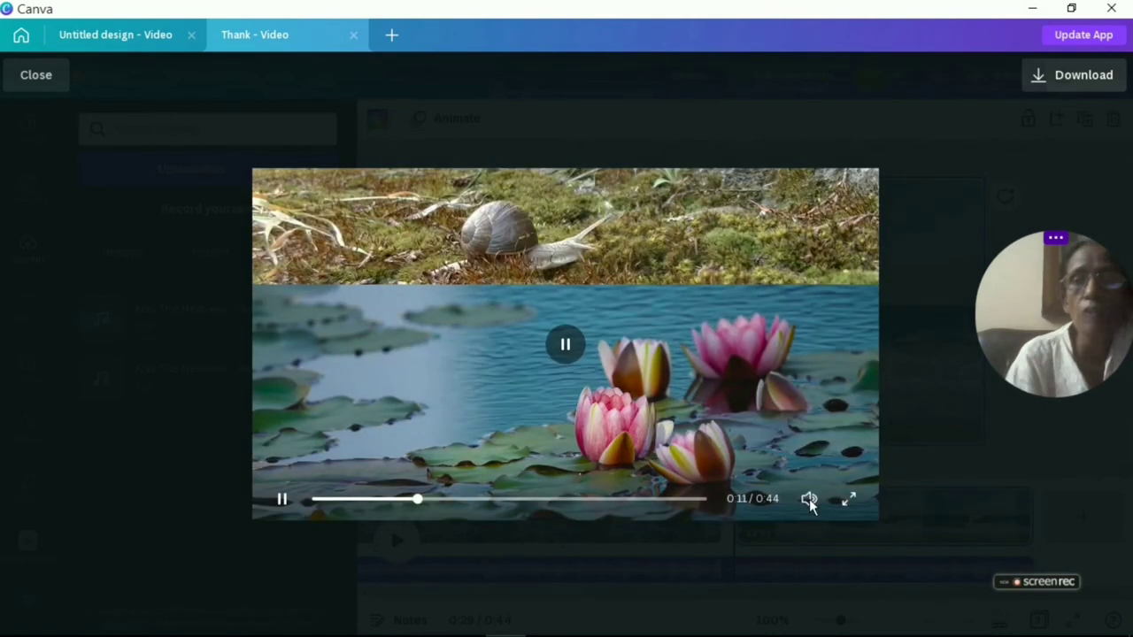
left_click(809, 500)
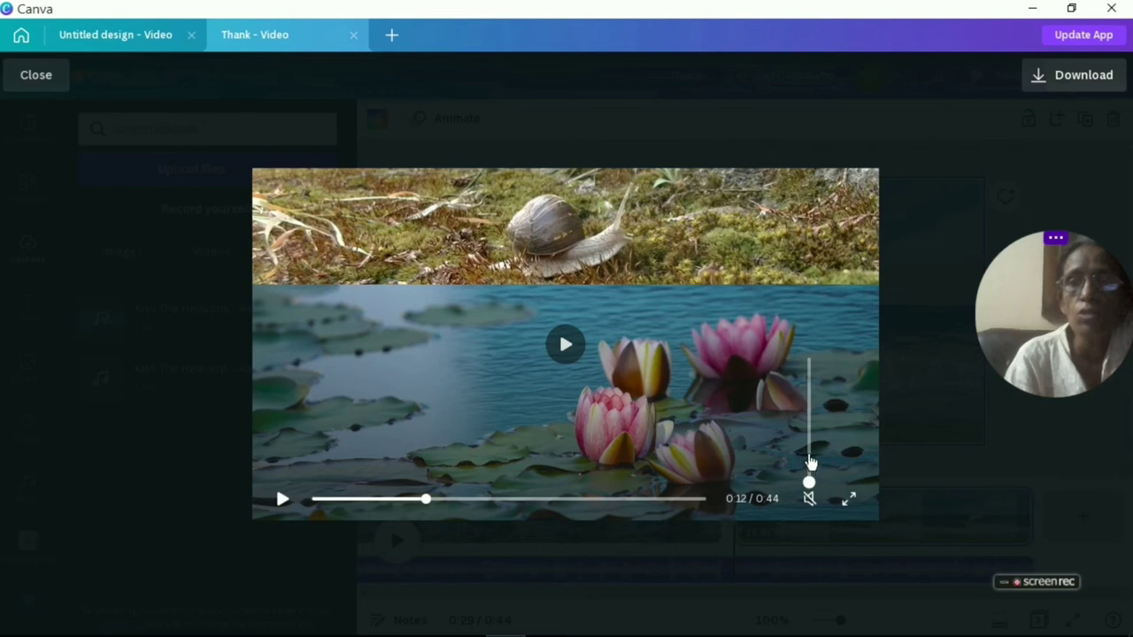
left_click(809, 457)
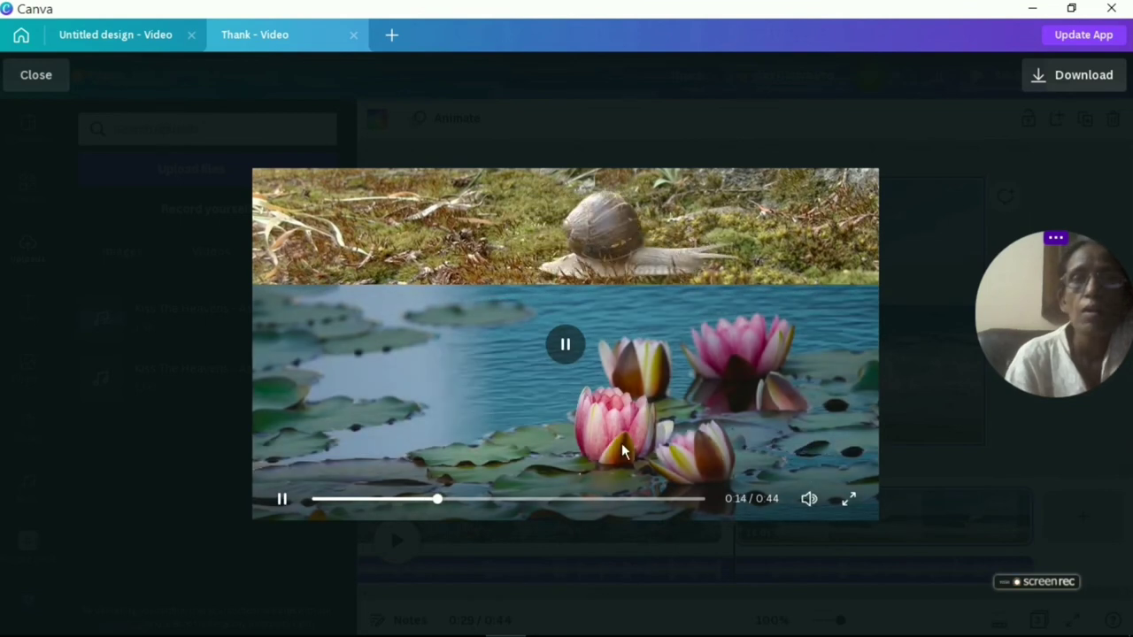
left_click(693, 441)
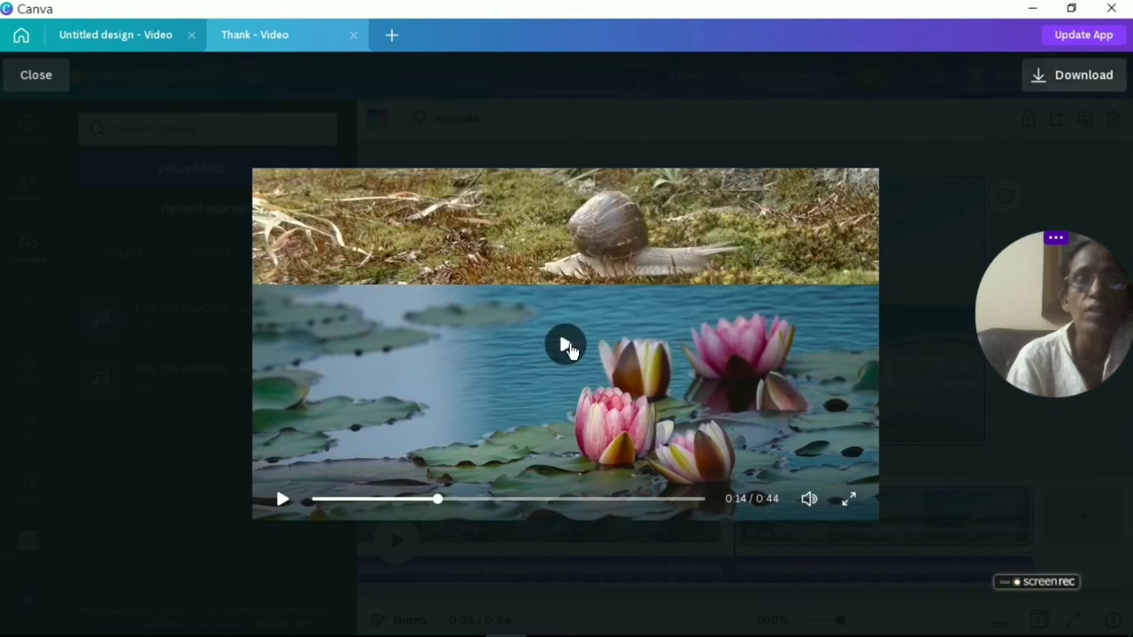
left_click(569, 351)
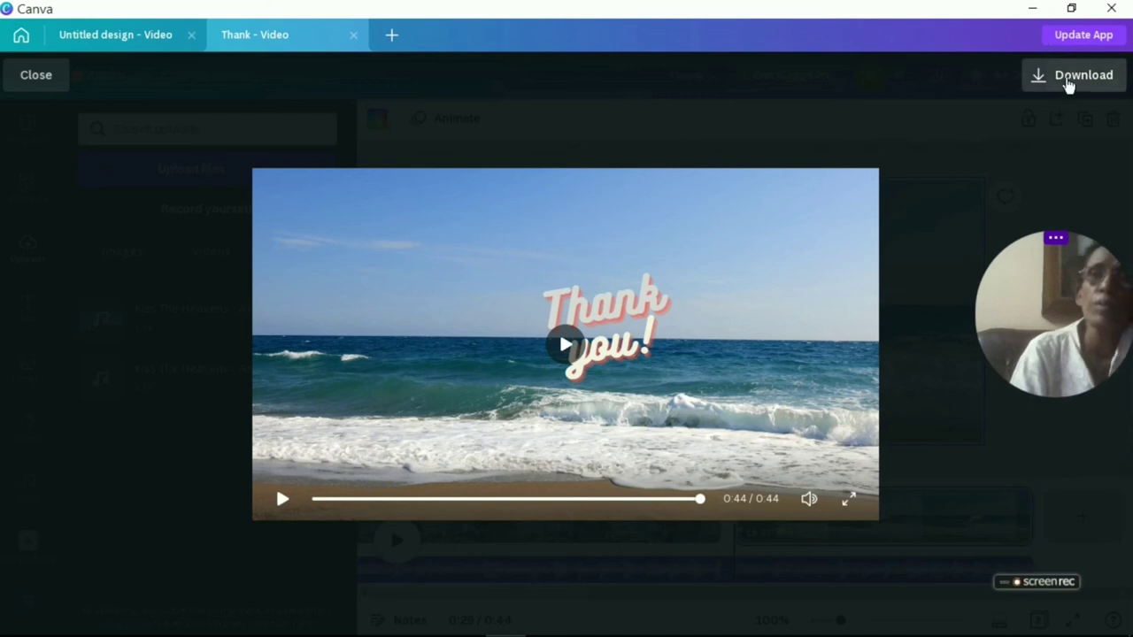
- Download all three pages of the design as an MP4 video
left_click(1068, 84)
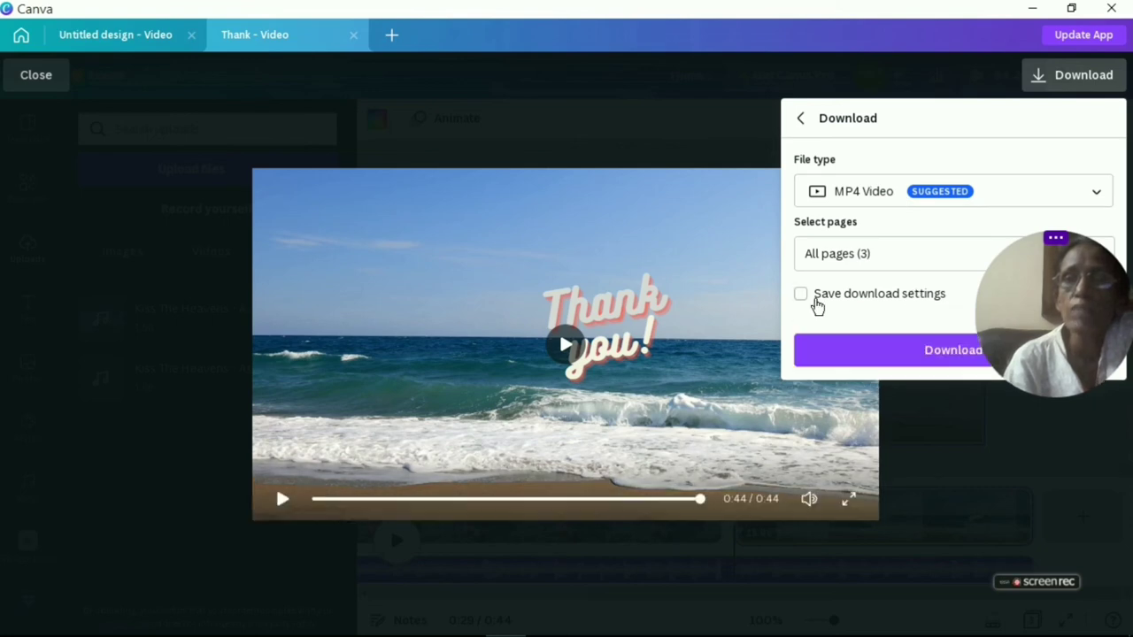
left_click(938, 353)
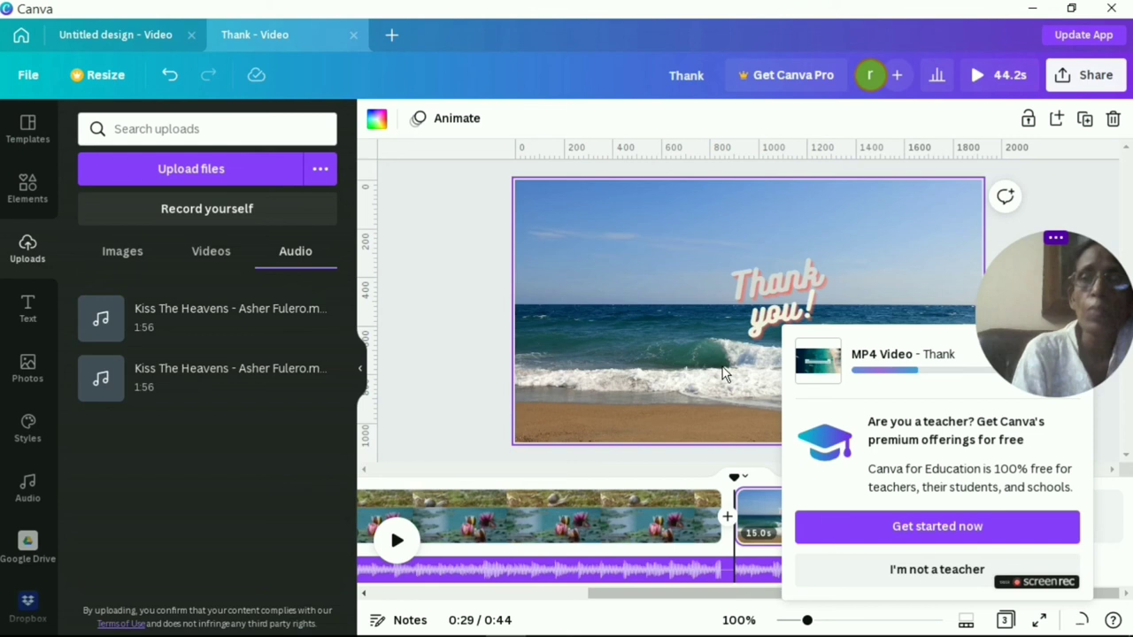
left_click_drag(1045, 344, 1045, 252)
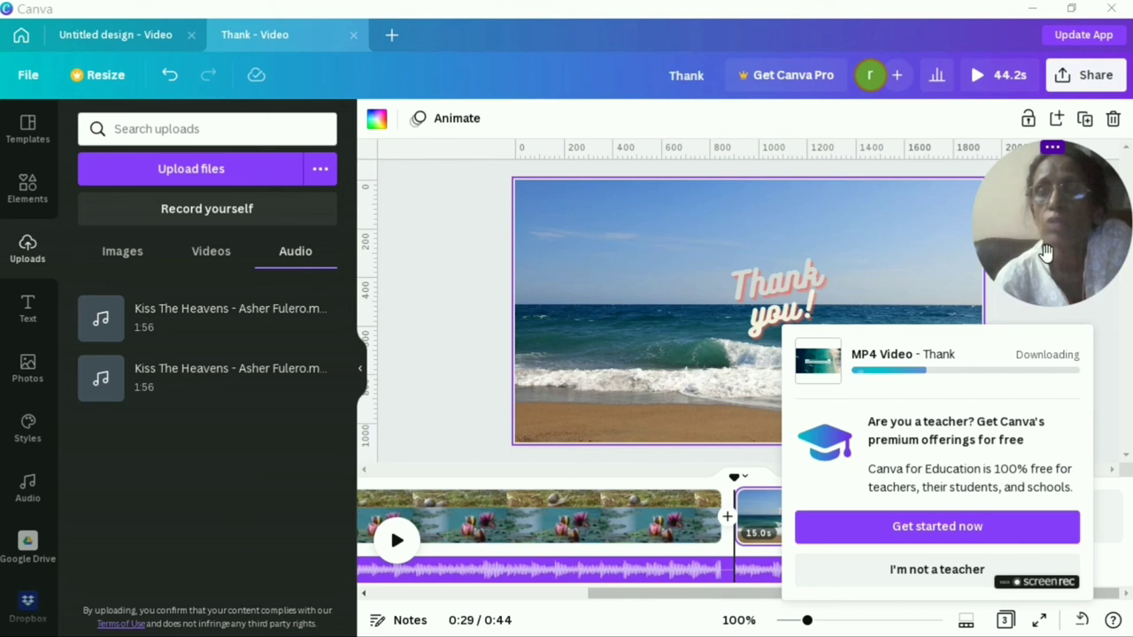
mouse_move(1047, 252)
left_mouse_down()
mouse_move(741, 368)
mouse_move(784, 393)
mouse_move(1049, 254)
left_mouse_up()
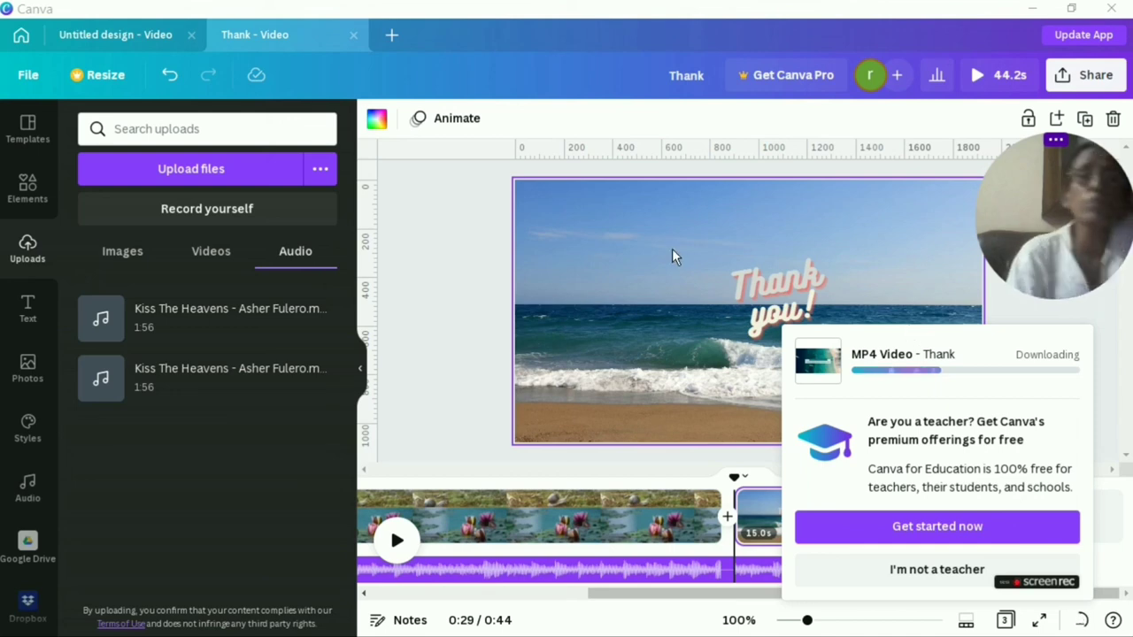
left_click(21, 35)
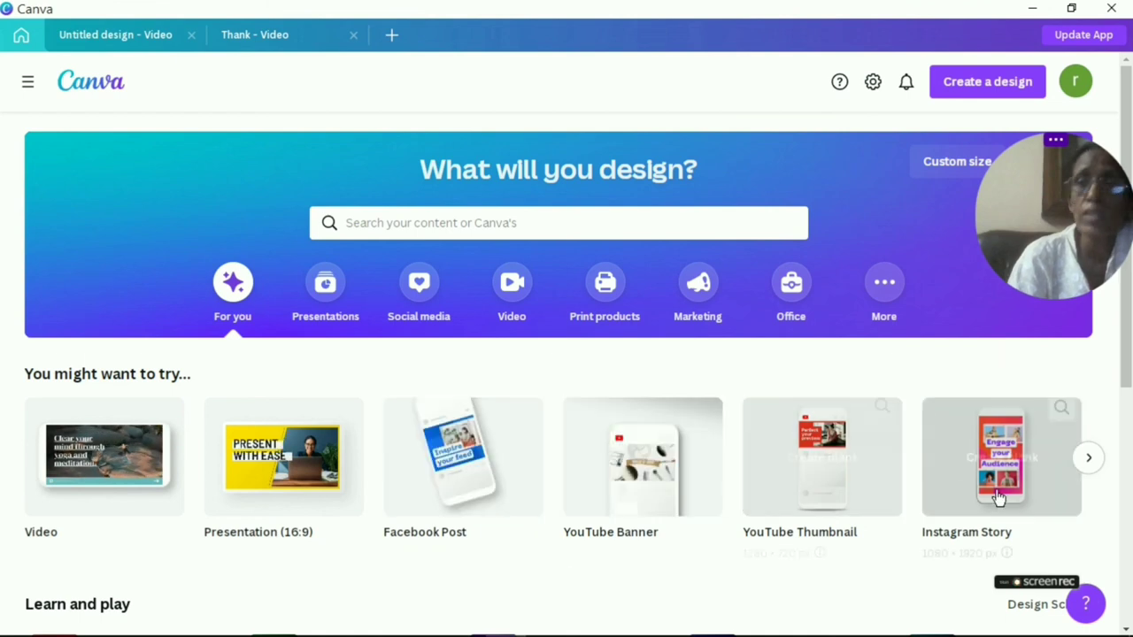
left_click(1091, 468)
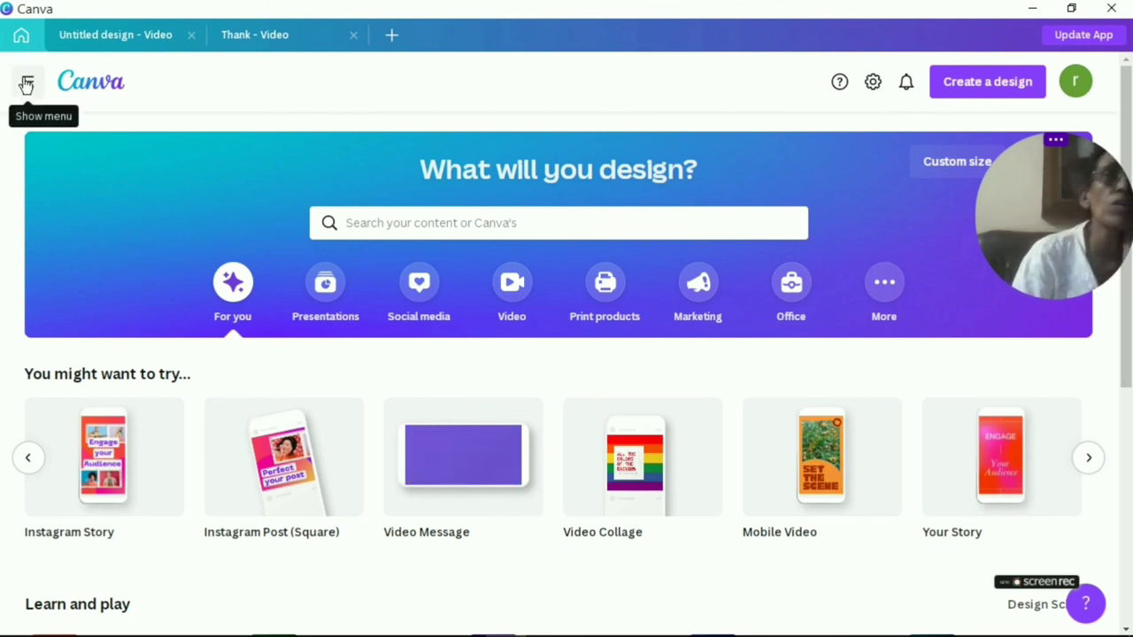
left_click(98, 40)
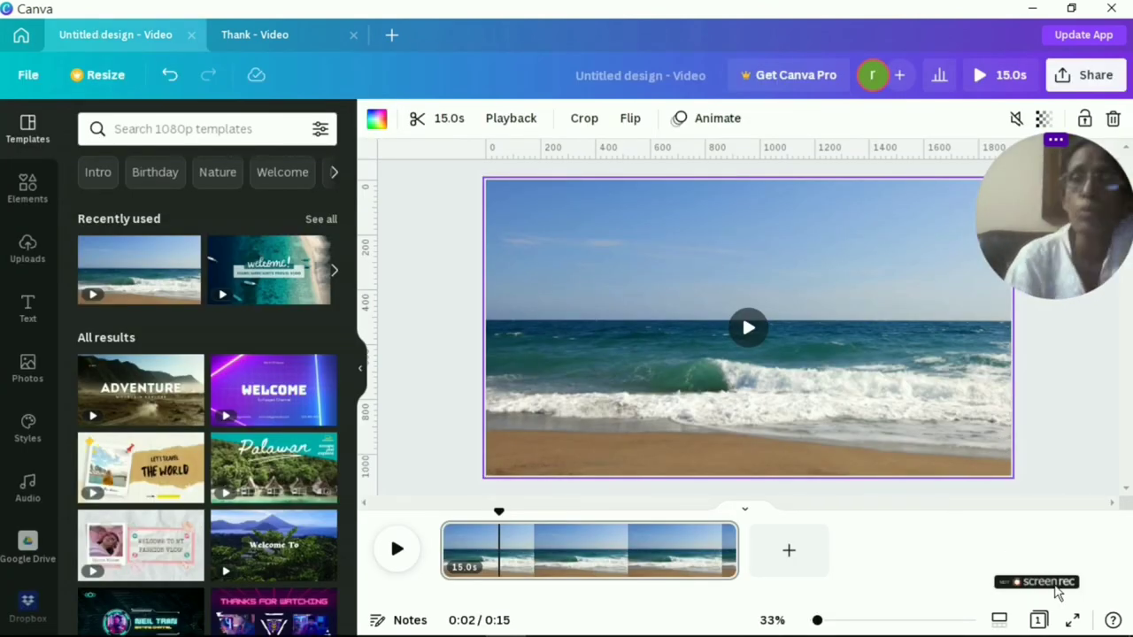
mouse_move(1055, 599)
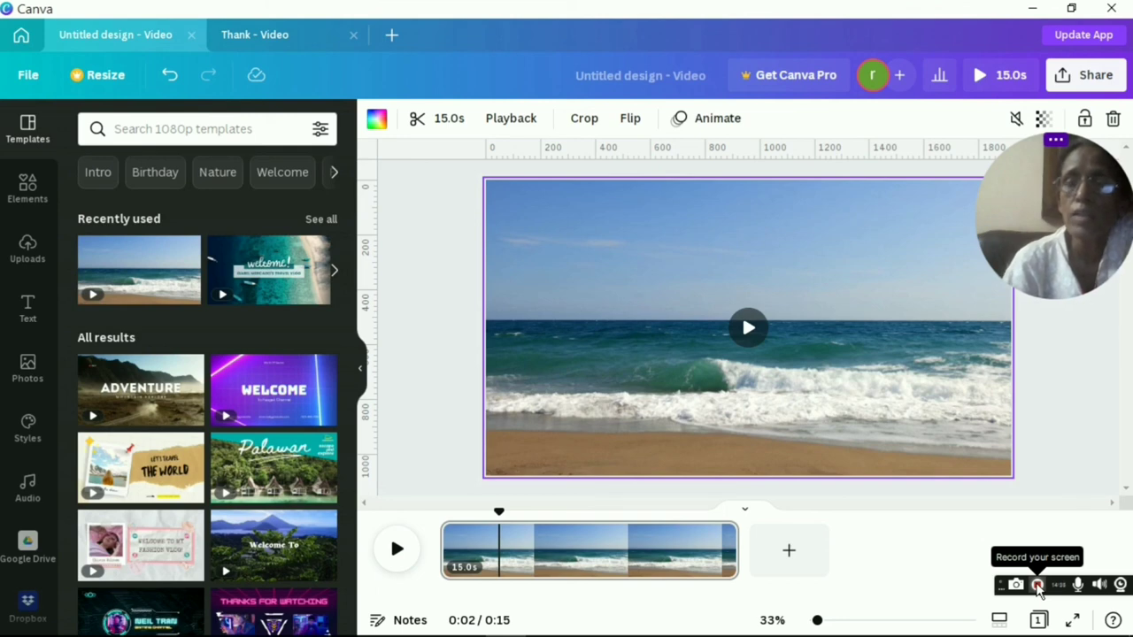
left_click(1037, 586)
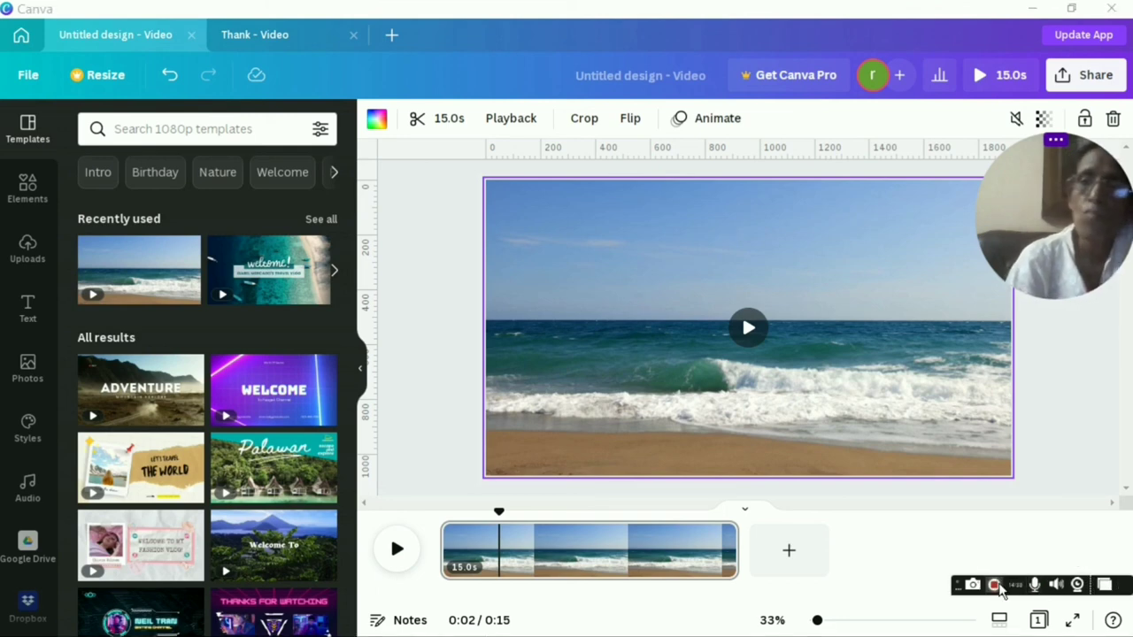